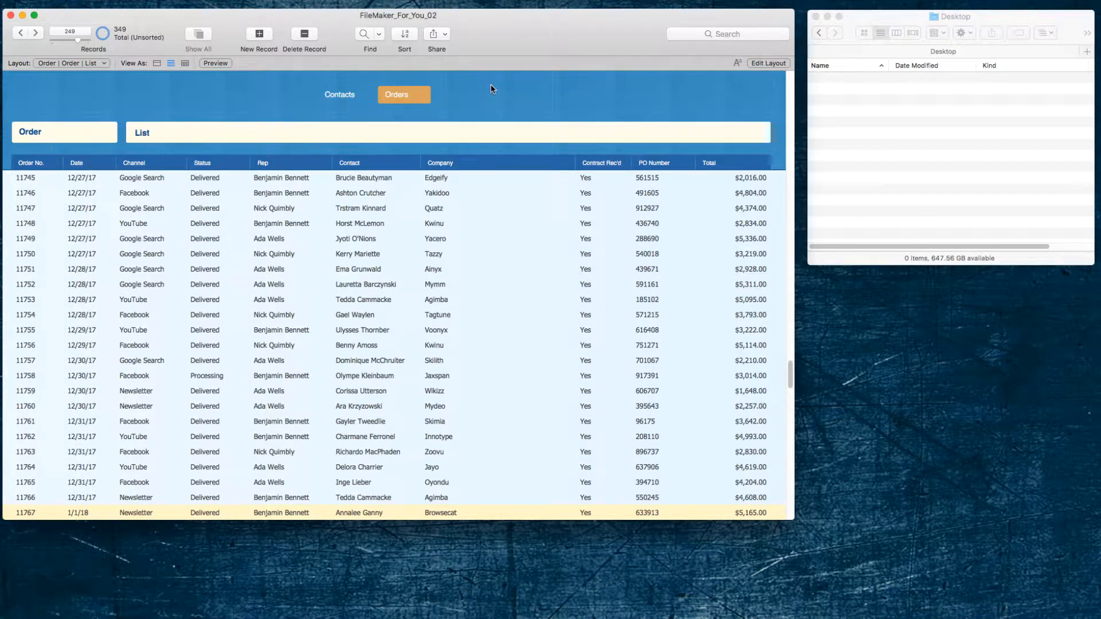
# Step: Find the orders with a date in January 2018 by entering 1/2018 as the Date criterion
pyautogui.press('super+f')
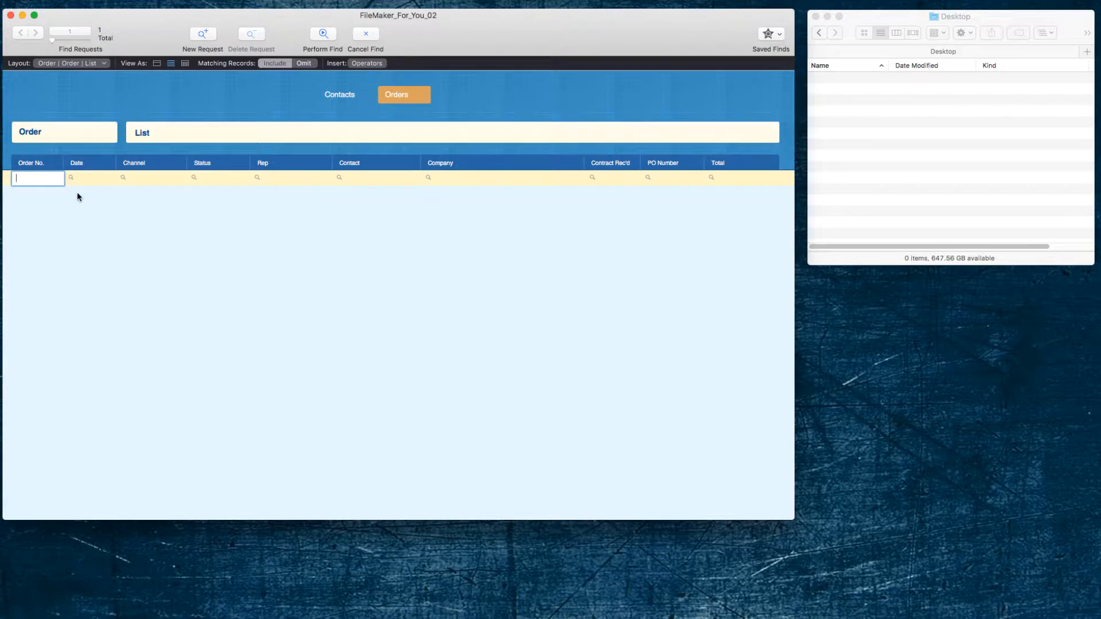
pyautogui.click(86, 179)
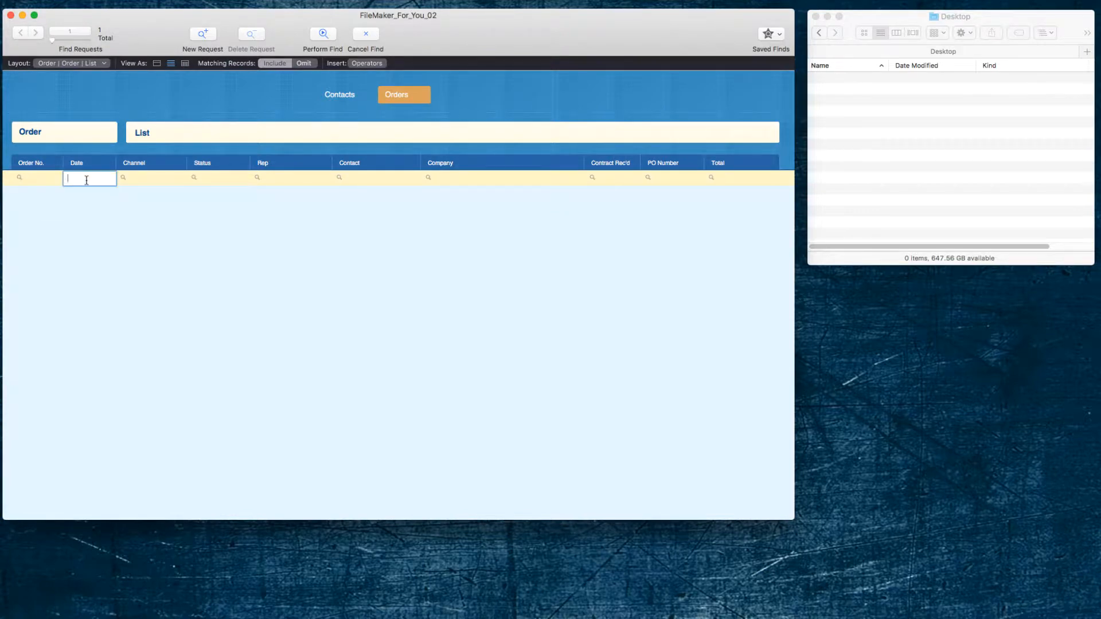
pyautogui.write('1/2018')
pyautogui.press('Return')
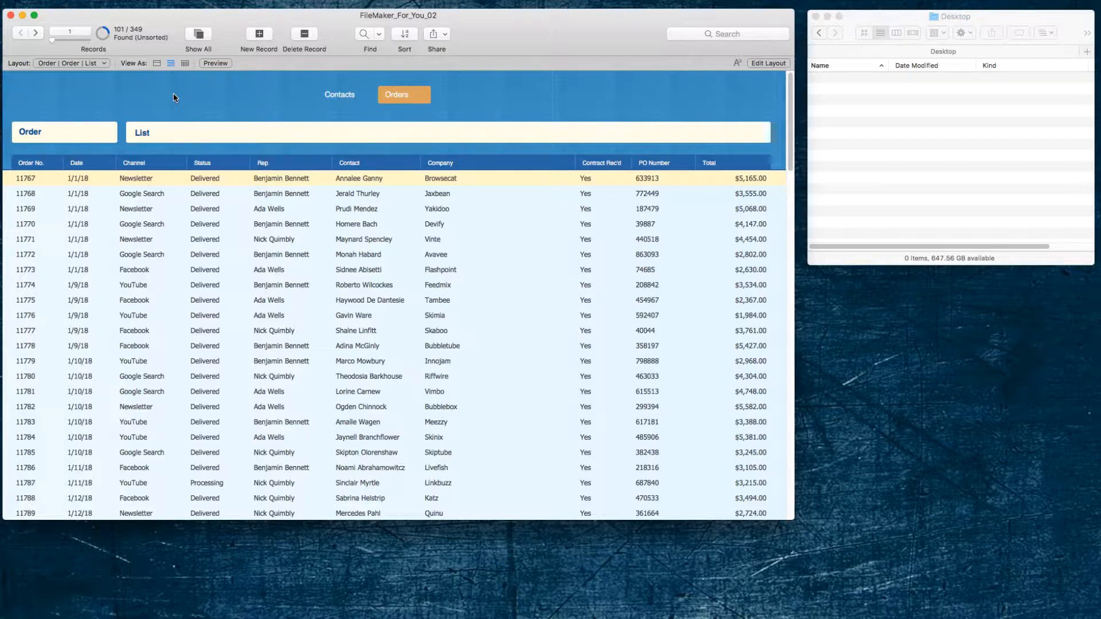
# Step: Modify the last find by adding the status Processing to the January 2018 criterion, and perform it
pyautogui.press('super+r')
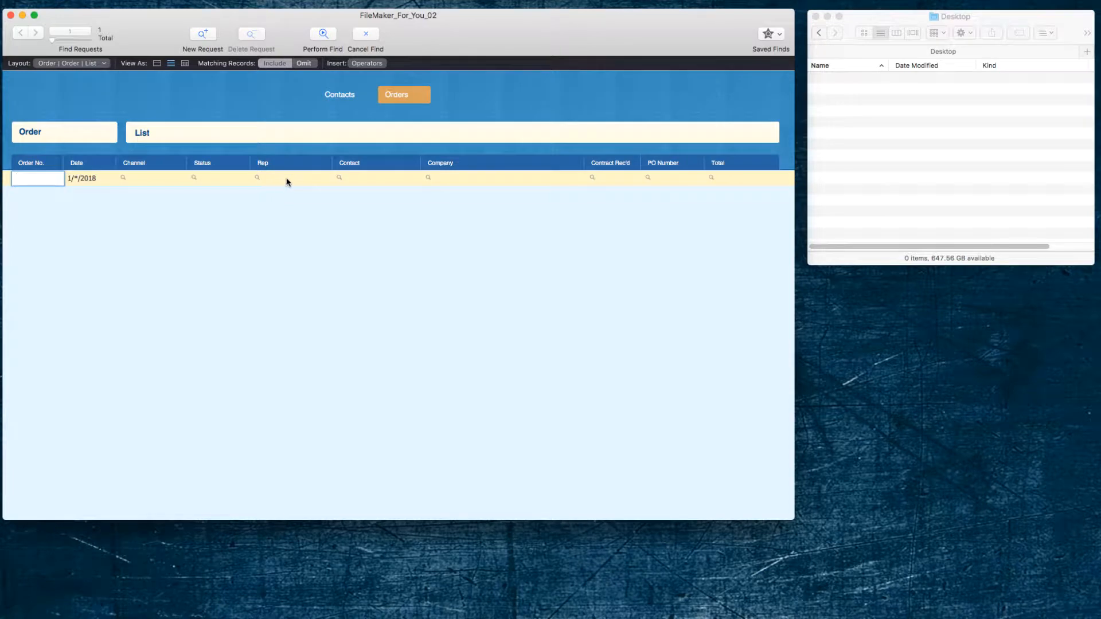
pyautogui.click(215, 178)
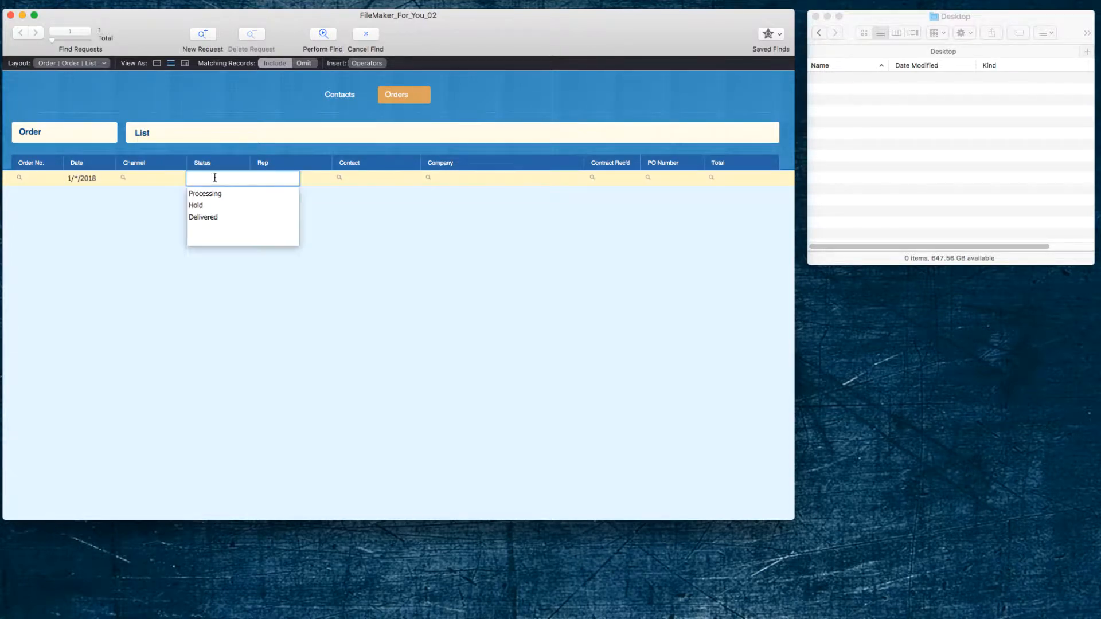
pyautogui.click(209, 197)
pyautogui.press('Tab')
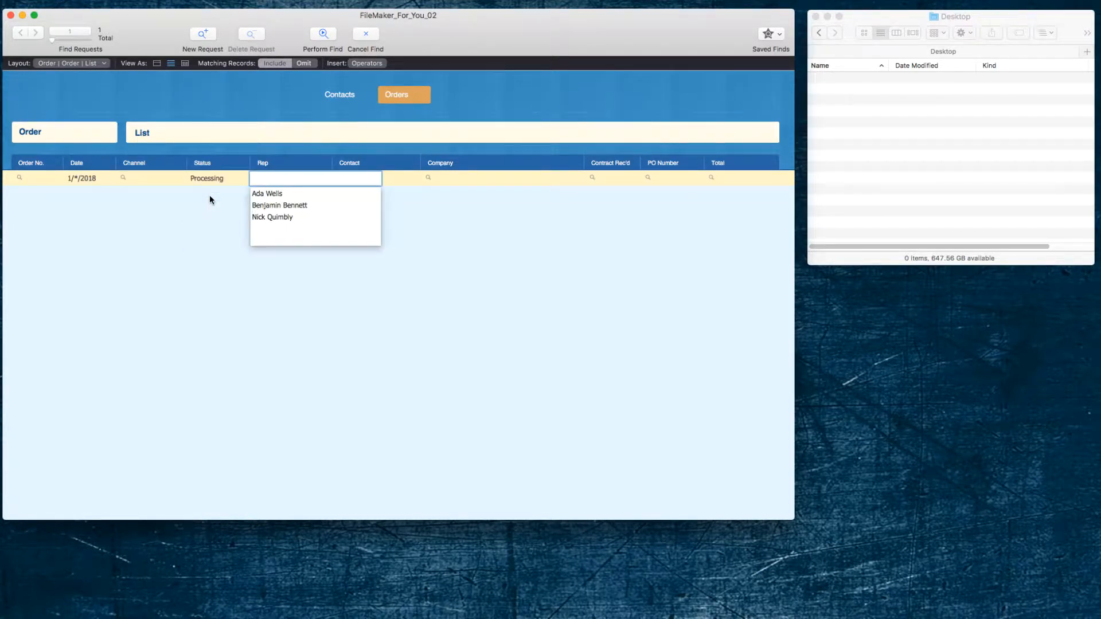
pyautogui.press('Escape')
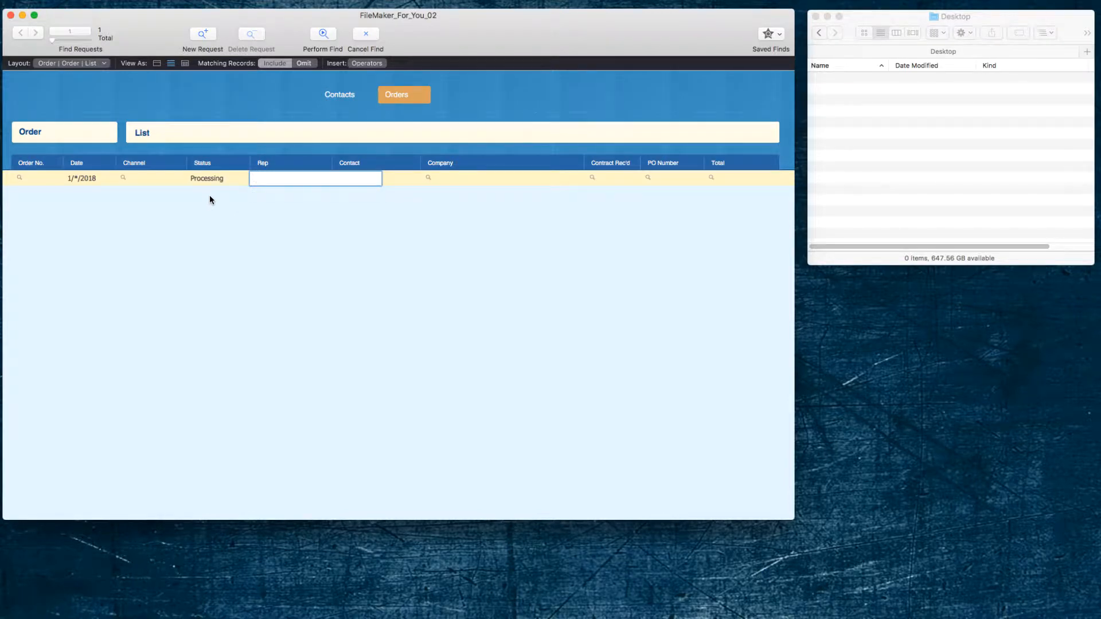
pyautogui.click(325, 34)
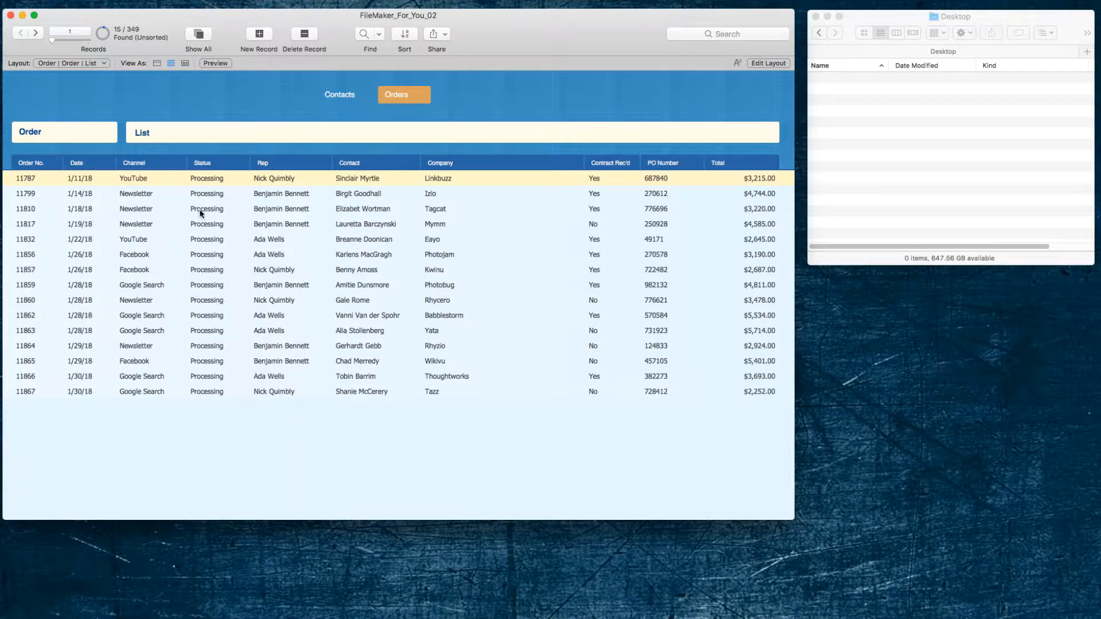
# Step: Constrain the found set to orders with the same rep as the Izio order
pyautogui.click(276, 197)
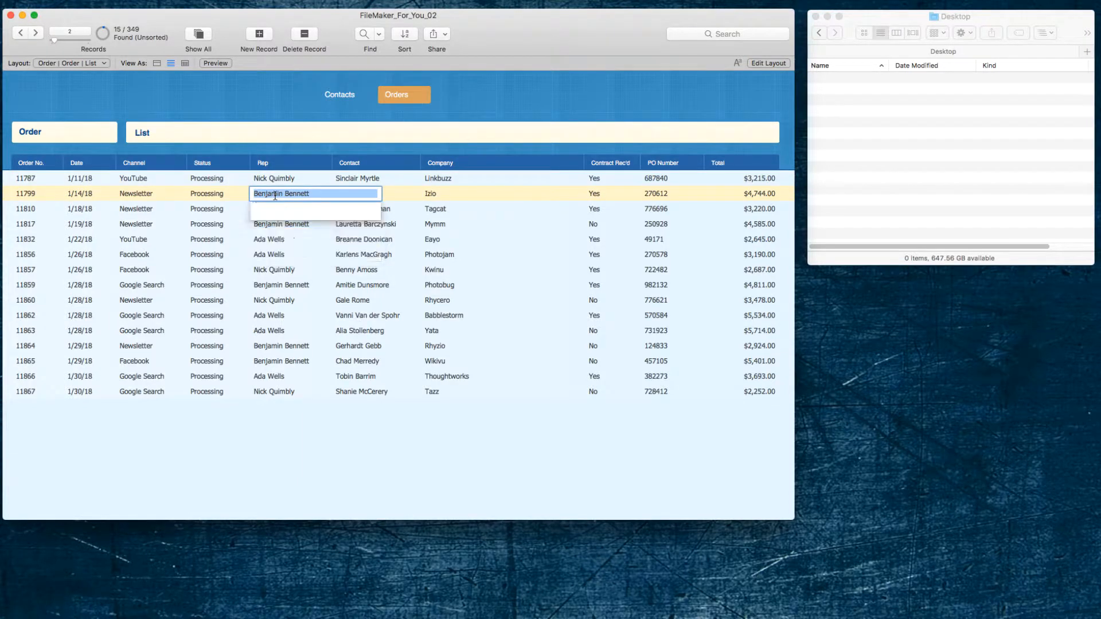
pyautogui.rightClick(276, 197)
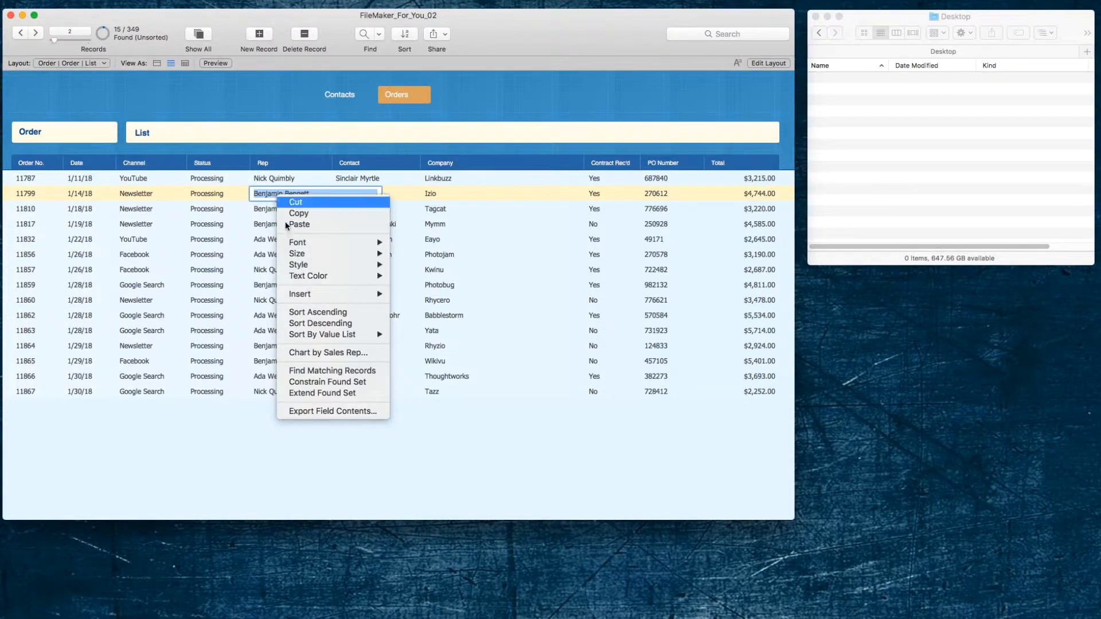
pyautogui.click(324, 382)
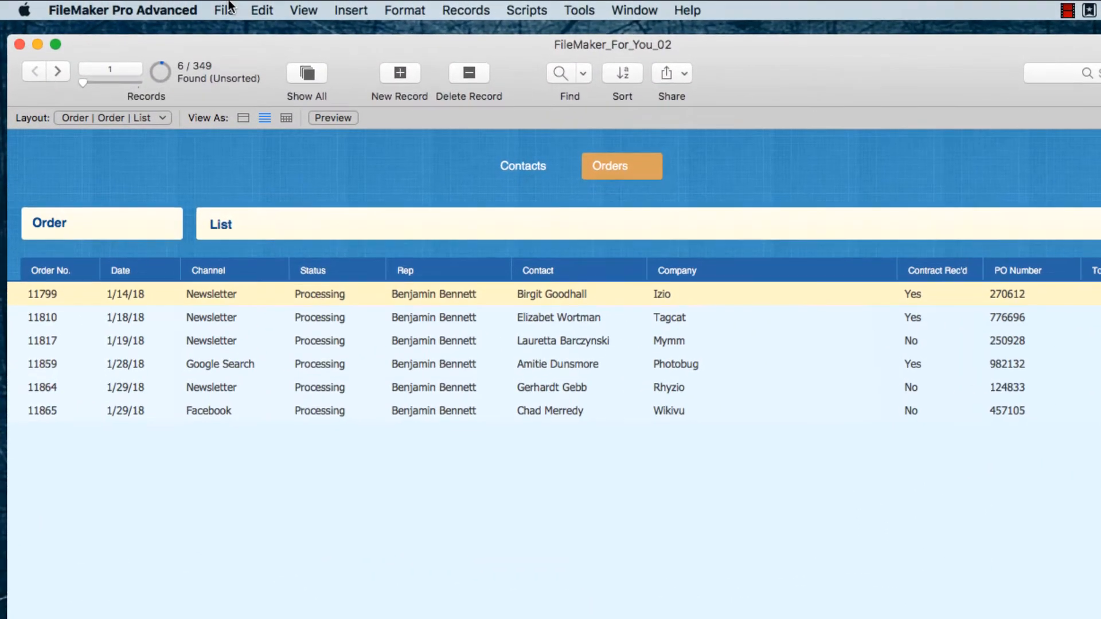
# Step: Save the records being browsed as a snapshot link named jan-processing-ben.fmpsl on the Desktop
pyautogui.click(204, 5)
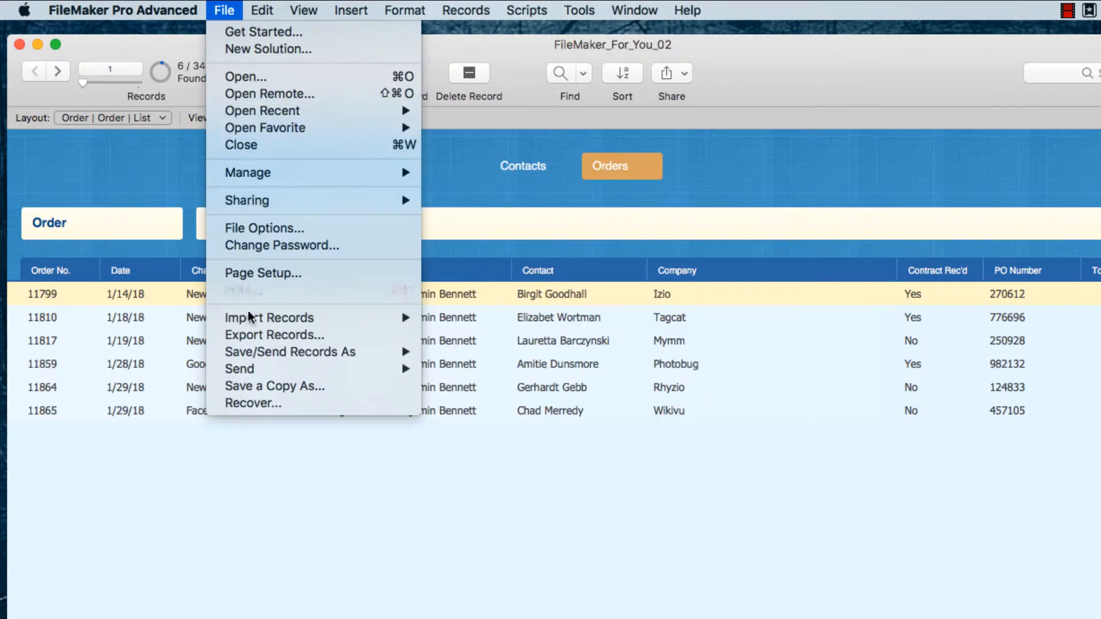
pyautogui.moveTo(252, 353)
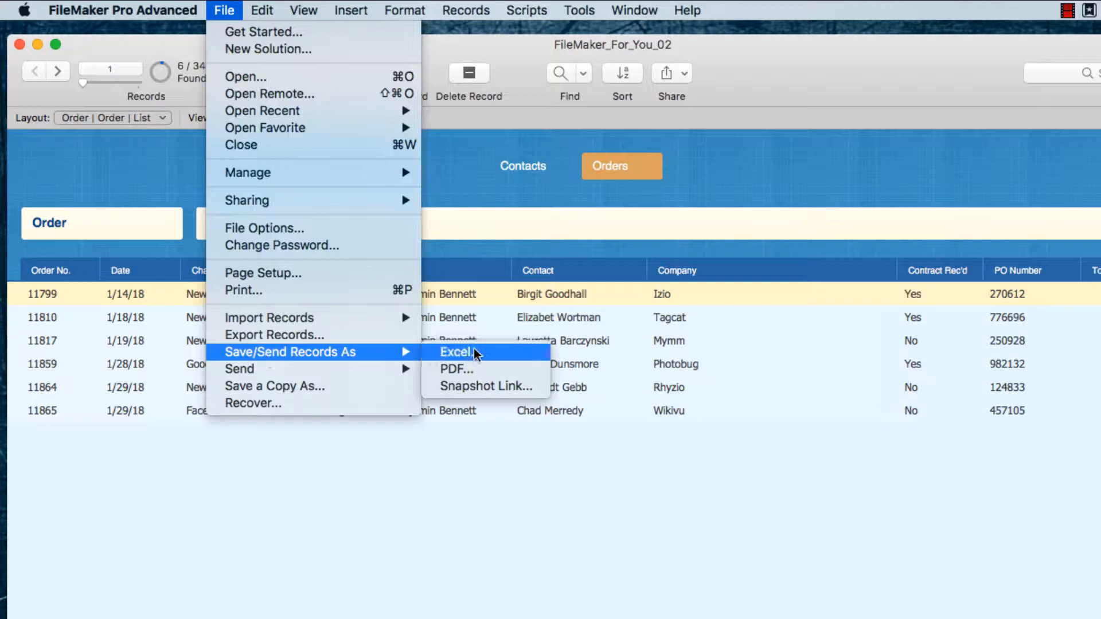
pyautogui.click(494, 388)
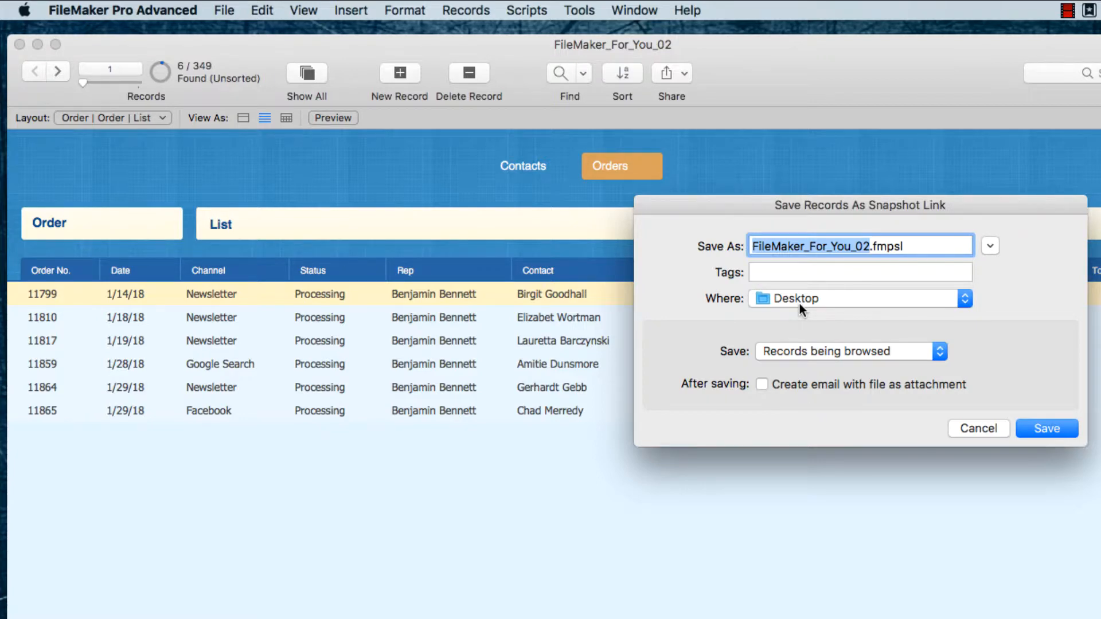
pyautogui.write('jan-')
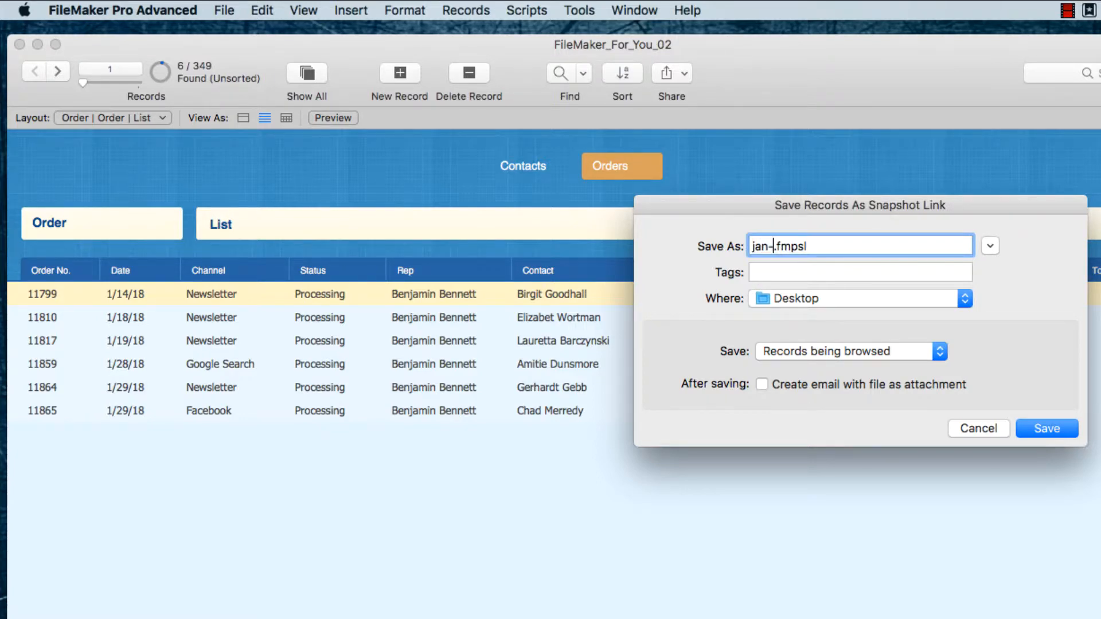
pyautogui.write('processing-')
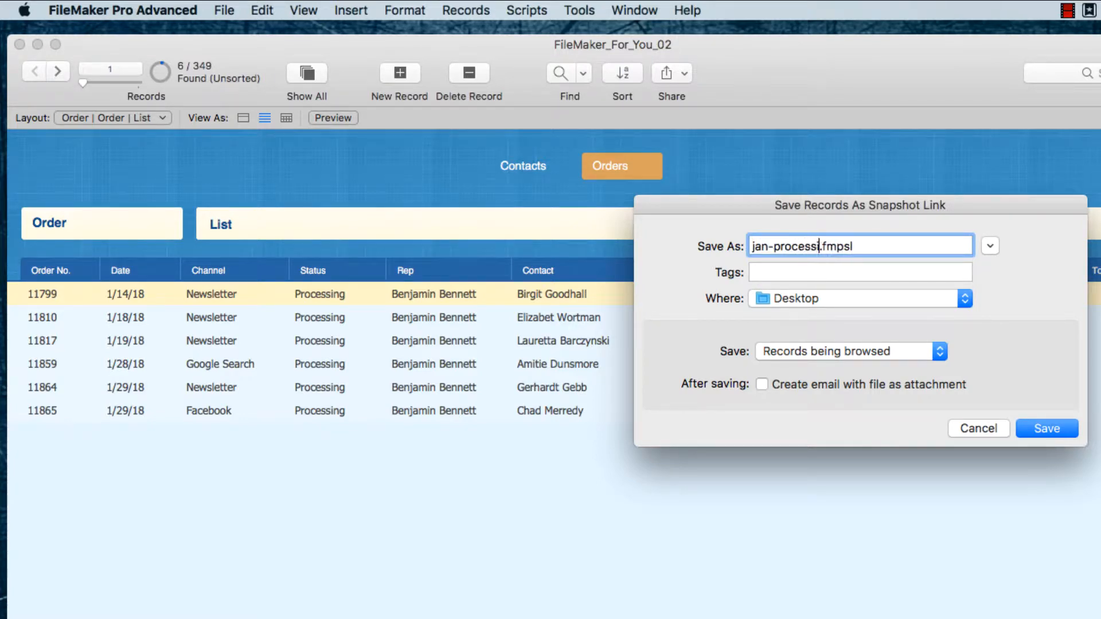
pyautogui.write('ben')
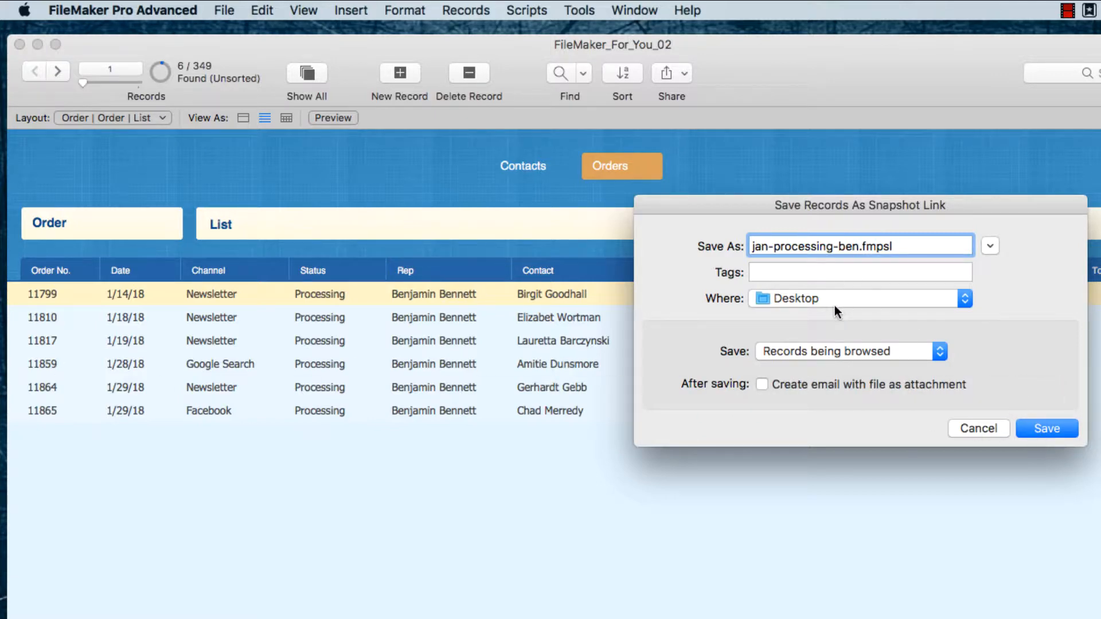
pyautogui.click(1055, 428)
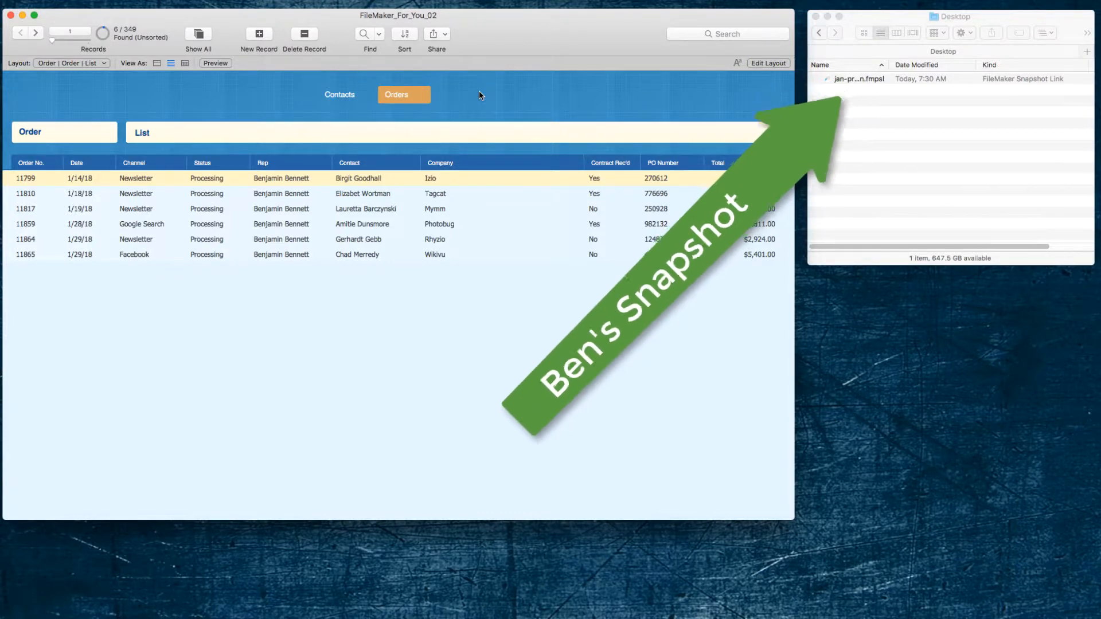
# Step: Show all order records and switch to the Contacts list
pyautogui.click(199, 36)
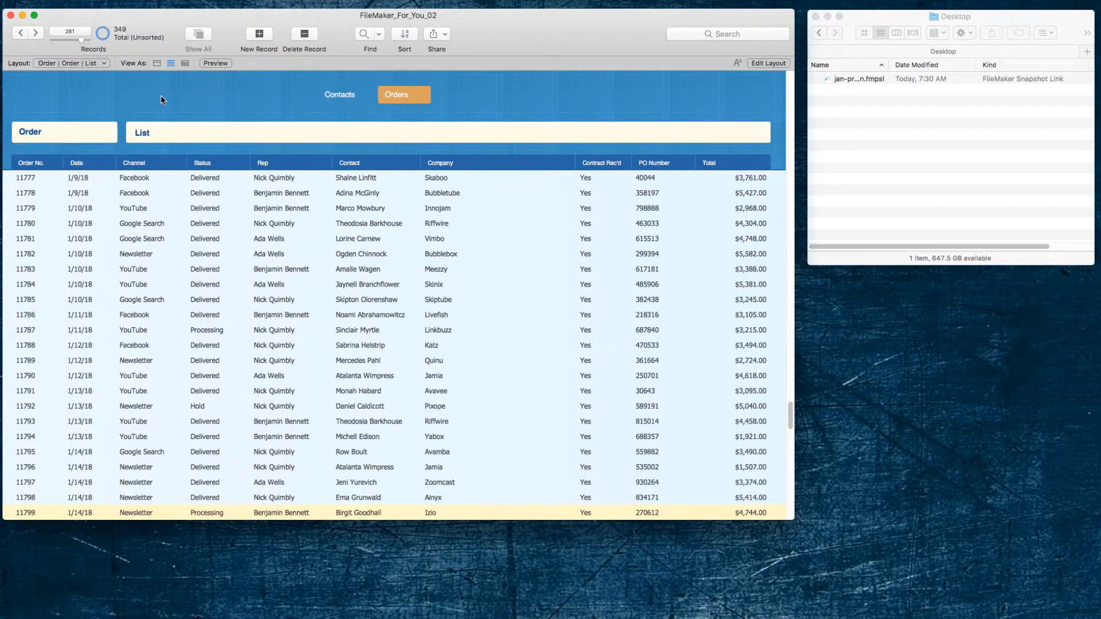
pyautogui.click(332, 97)
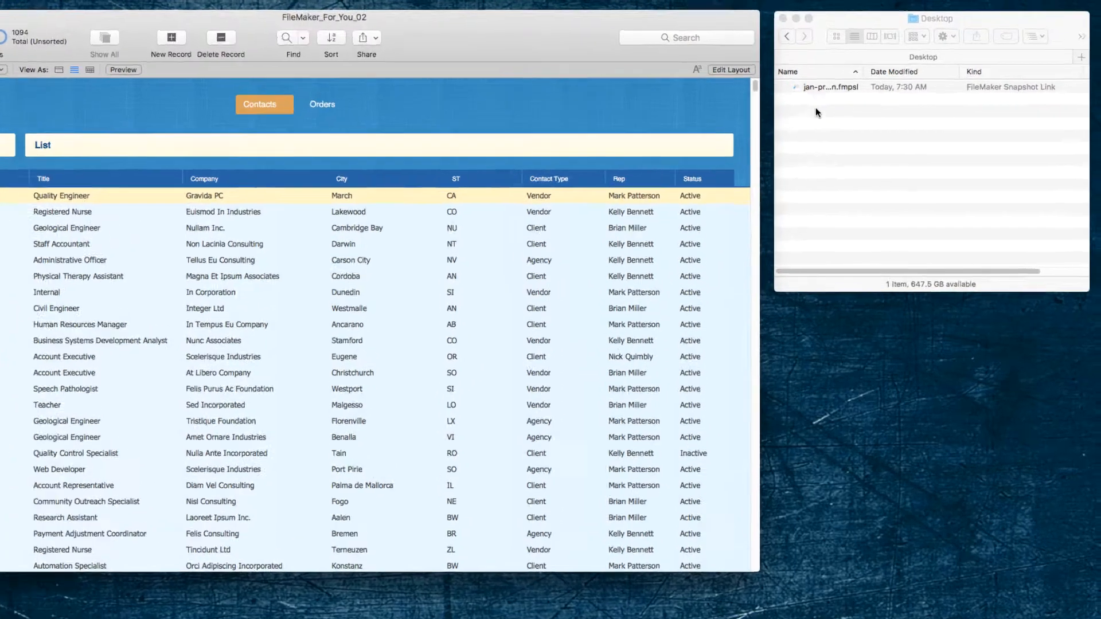
# Step: Open the jan-processing-ben.fmpsl snapshot link from the Desktop folder in Finder and close the window it opens
pyautogui.click(846, 79)
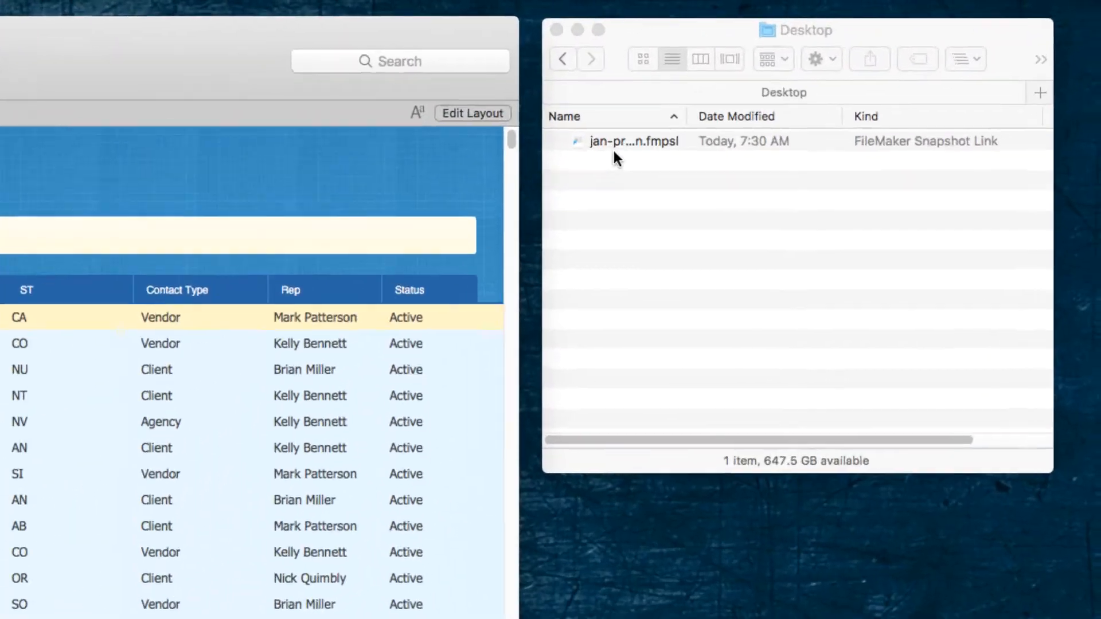
pyautogui.click(575, 152)
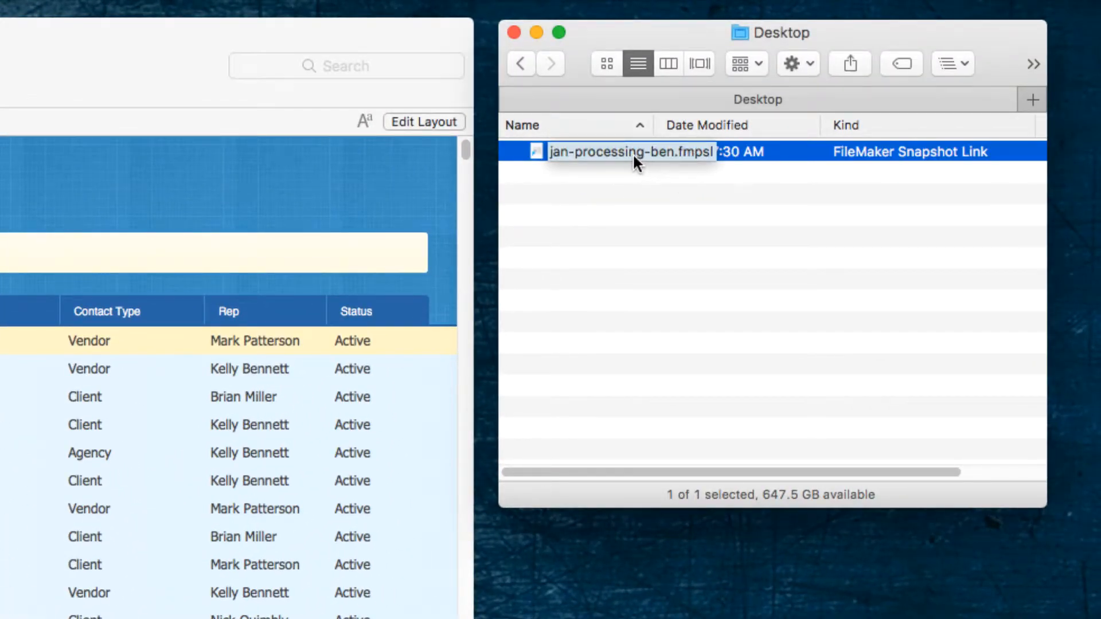
pyautogui.click(704, 155)
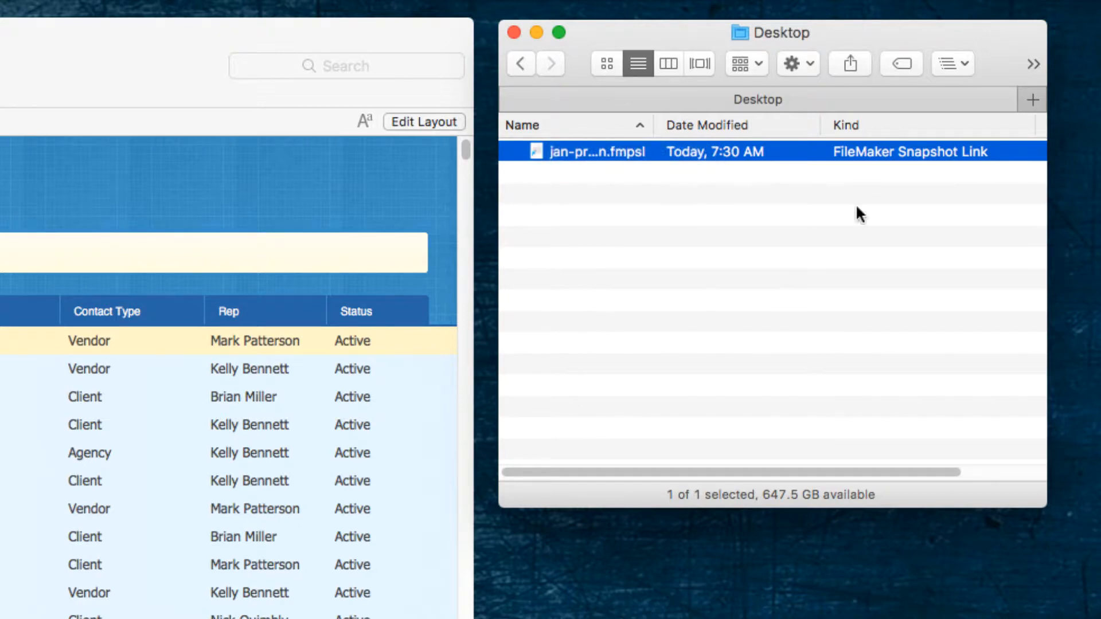
pyautogui.doubleClick(589, 149)
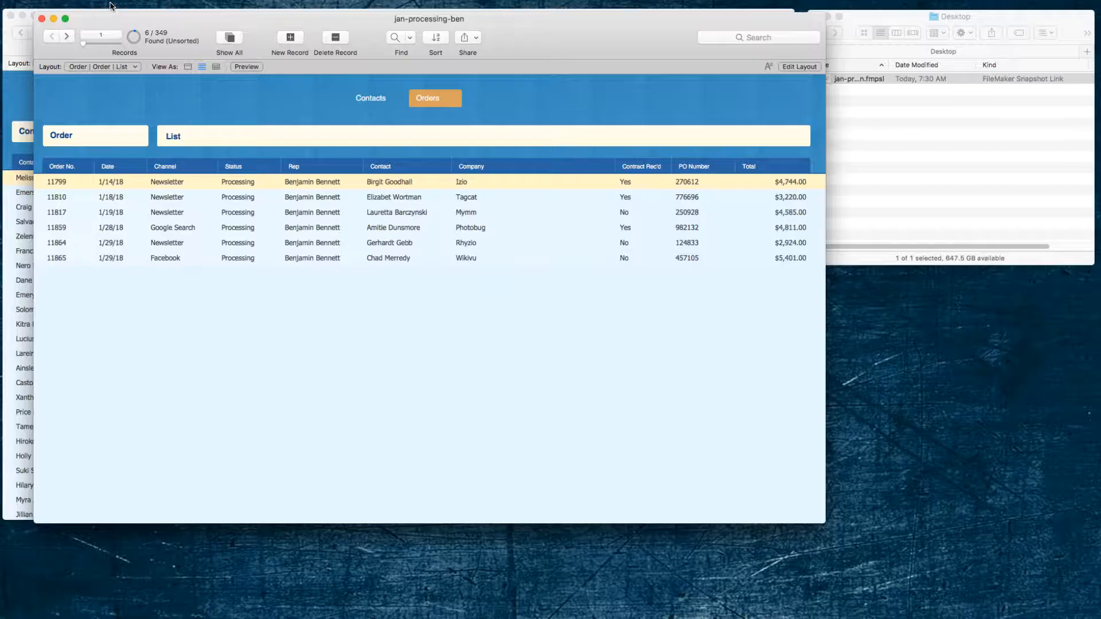
pyautogui.click(41, 19)
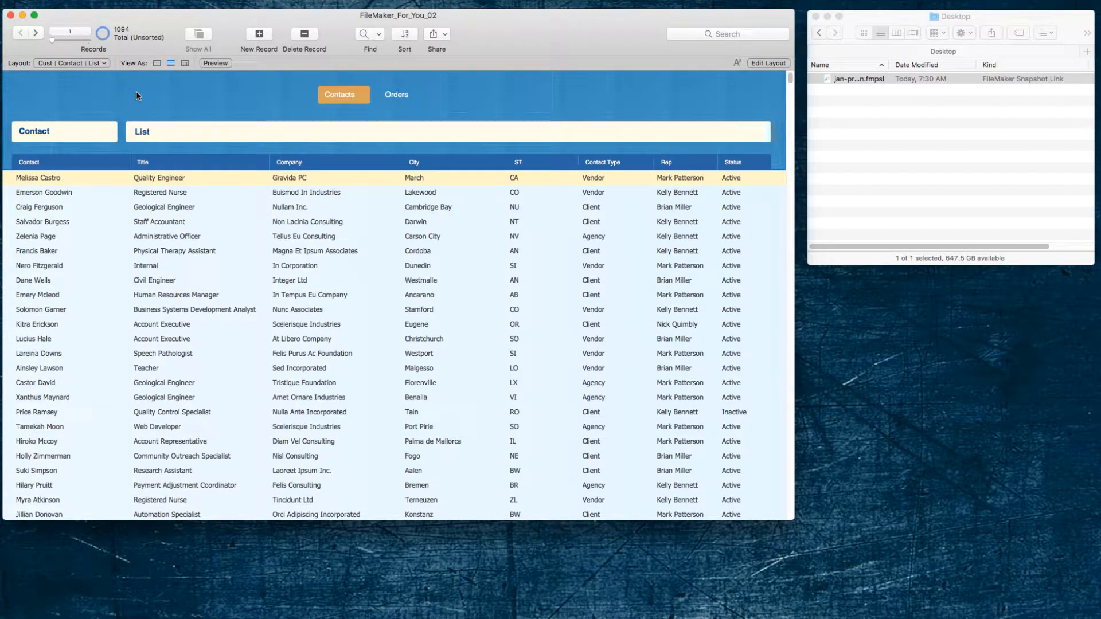
# Step: Run the saved find January Processing on the Orders list and constrain the found set to the rep of the Kwinu order
pyautogui.click(402, 95)
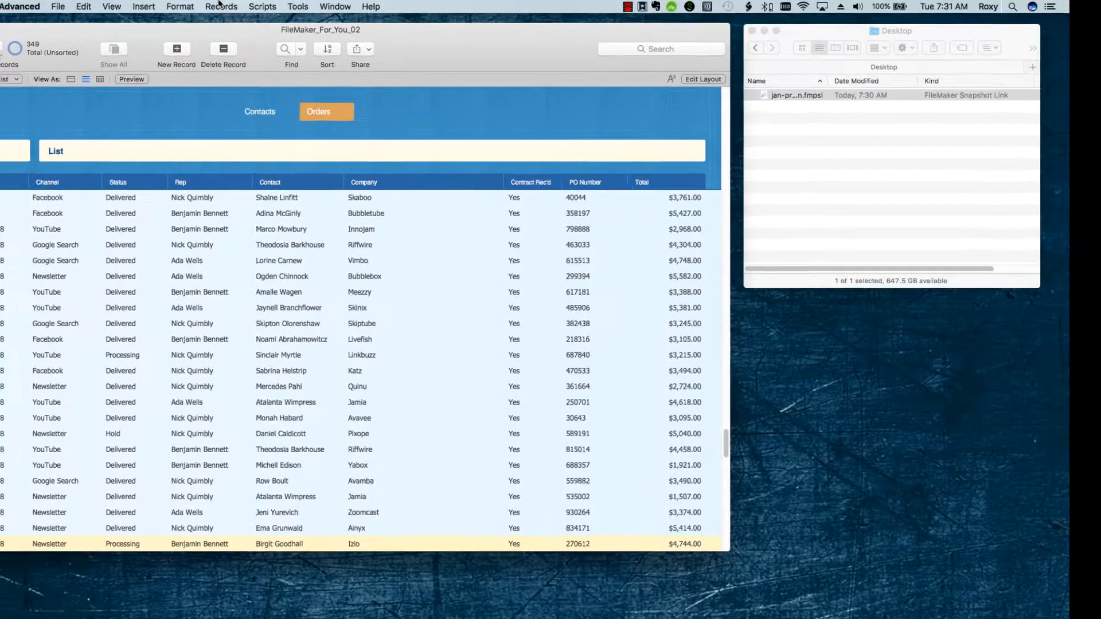
pyautogui.click(224, 6)
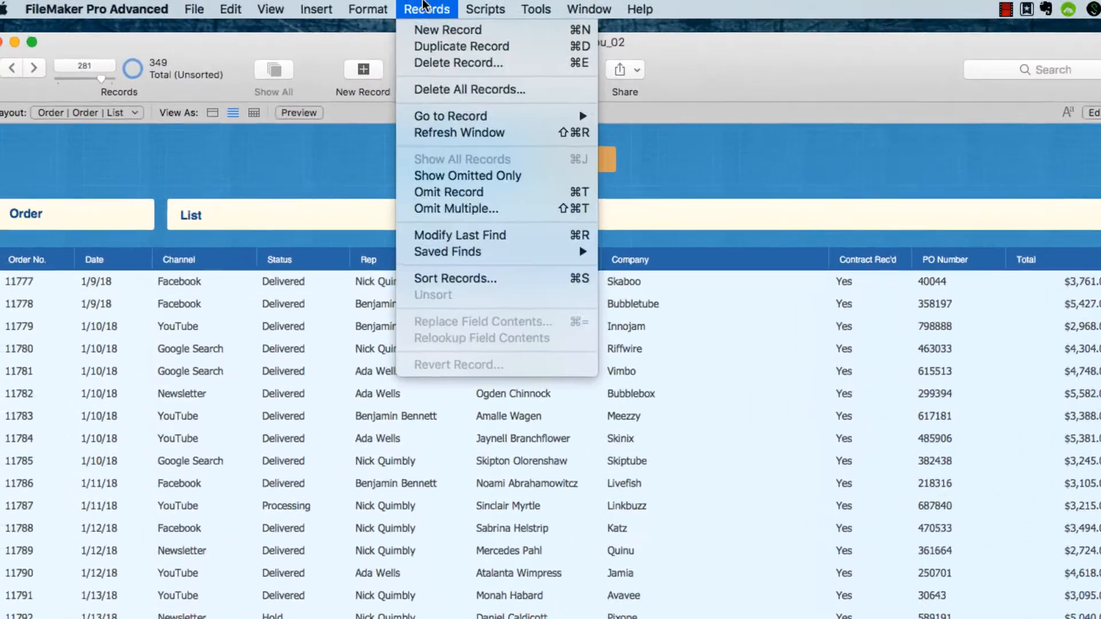
pyautogui.moveTo(538, 274)
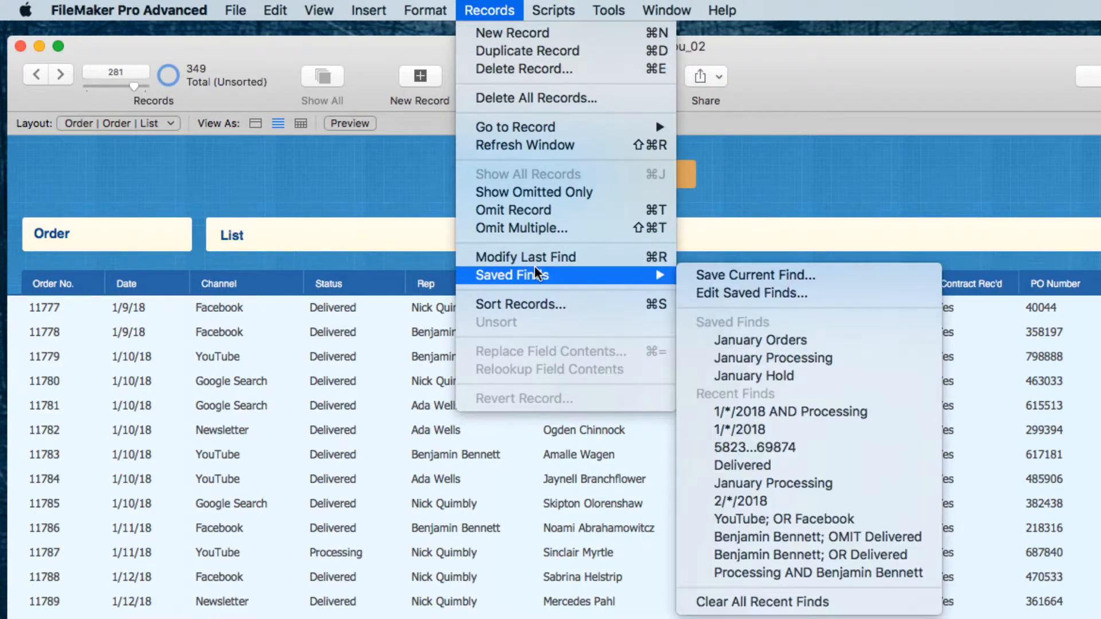
pyautogui.click(838, 360)
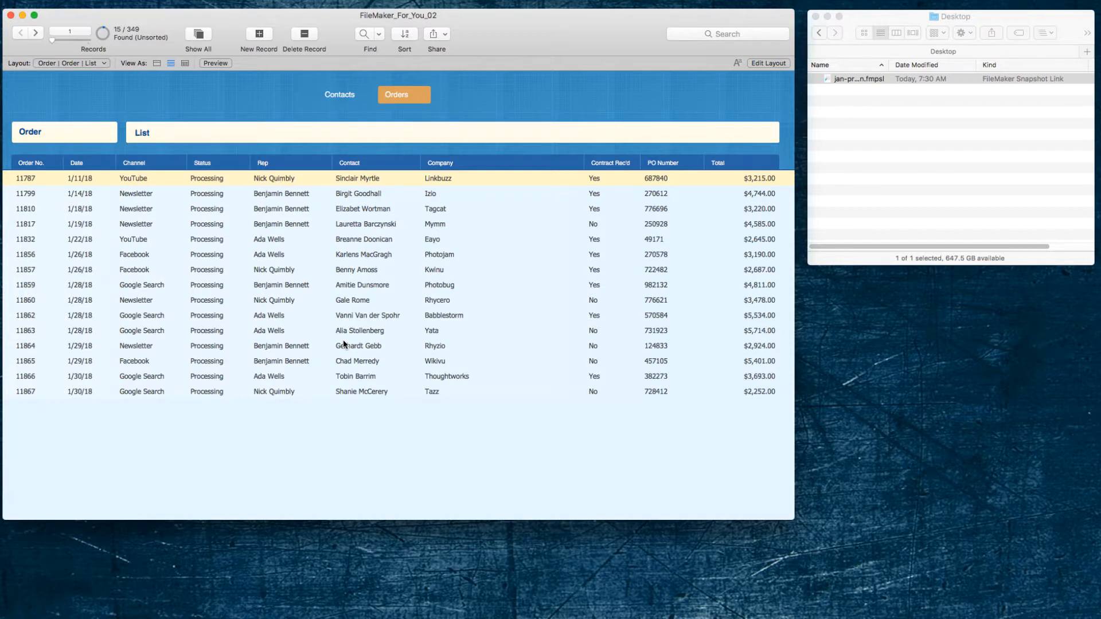
pyautogui.rightClick(264, 276)
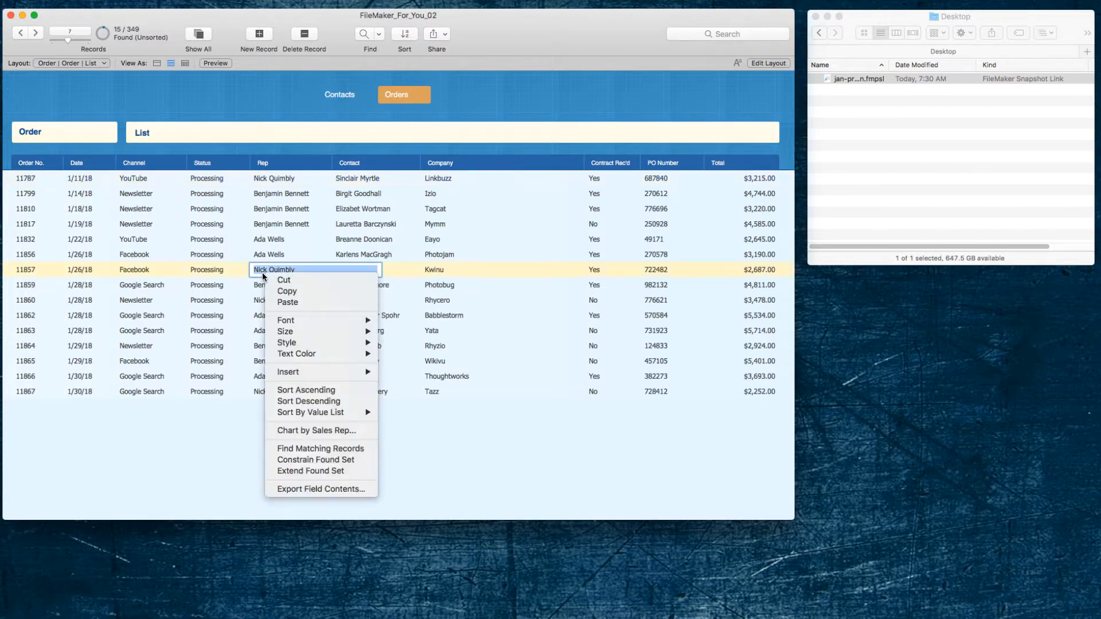
pyautogui.click(341, 461)
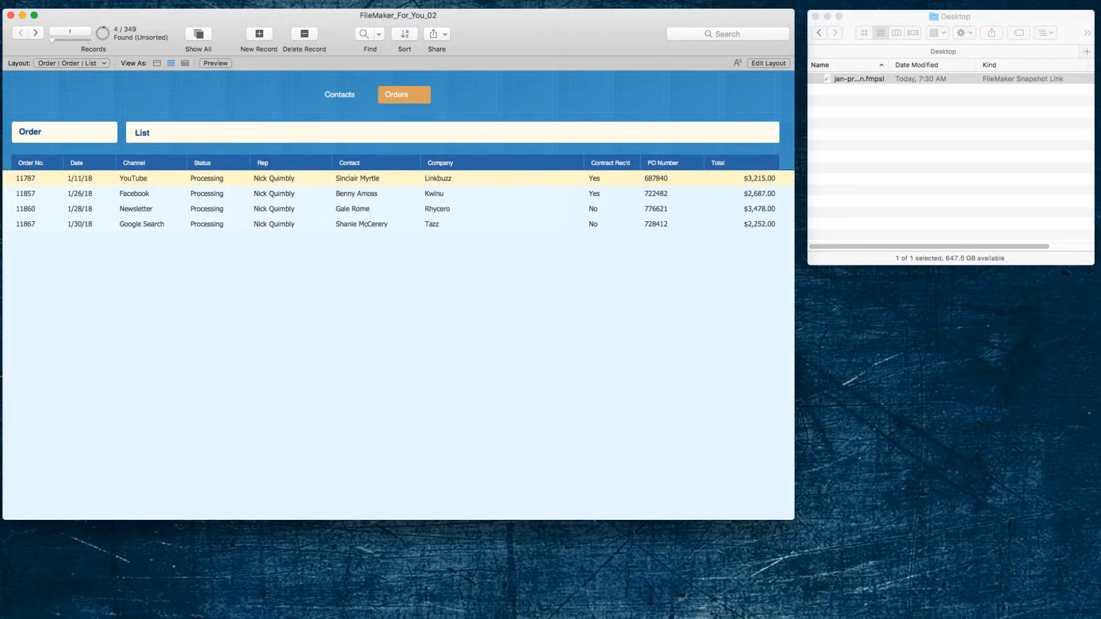
# Step: Save the records being browsed as a snapshot link named jan-processing-nick.fmpsl on the Desktop
pyautogui.click(208, 7)
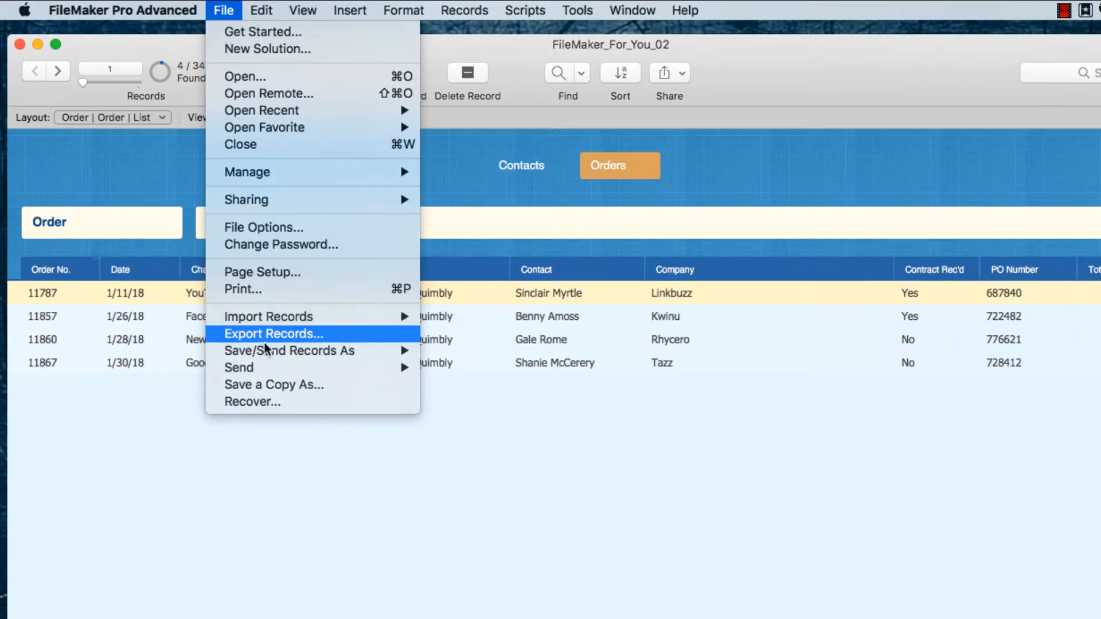
pyautogui.moveTo(264, 350)
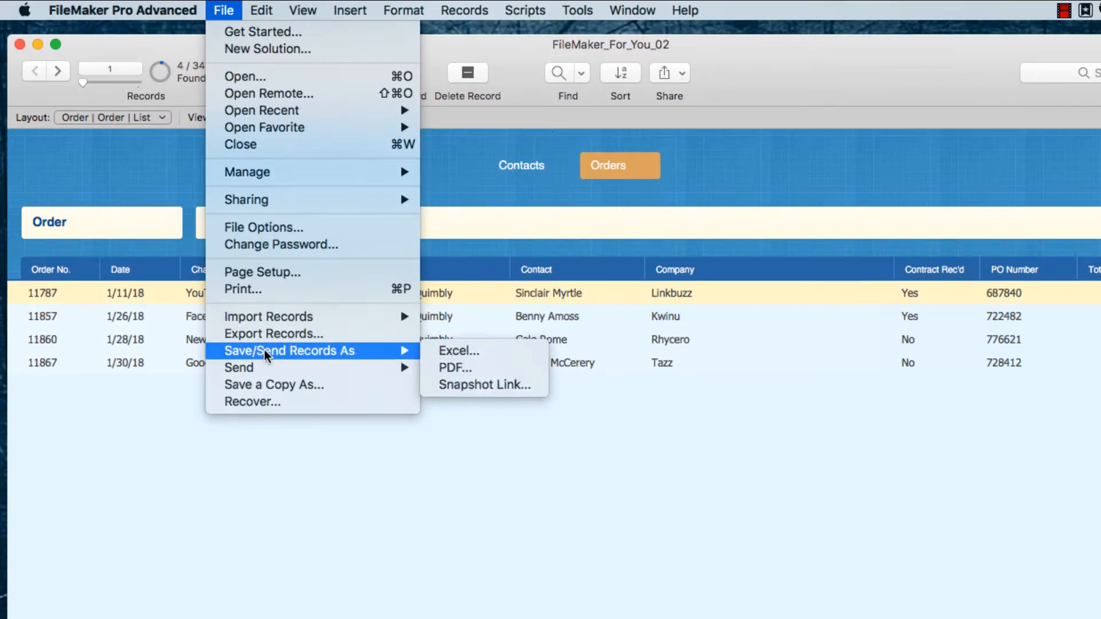
pyautogui.click(490, 383)
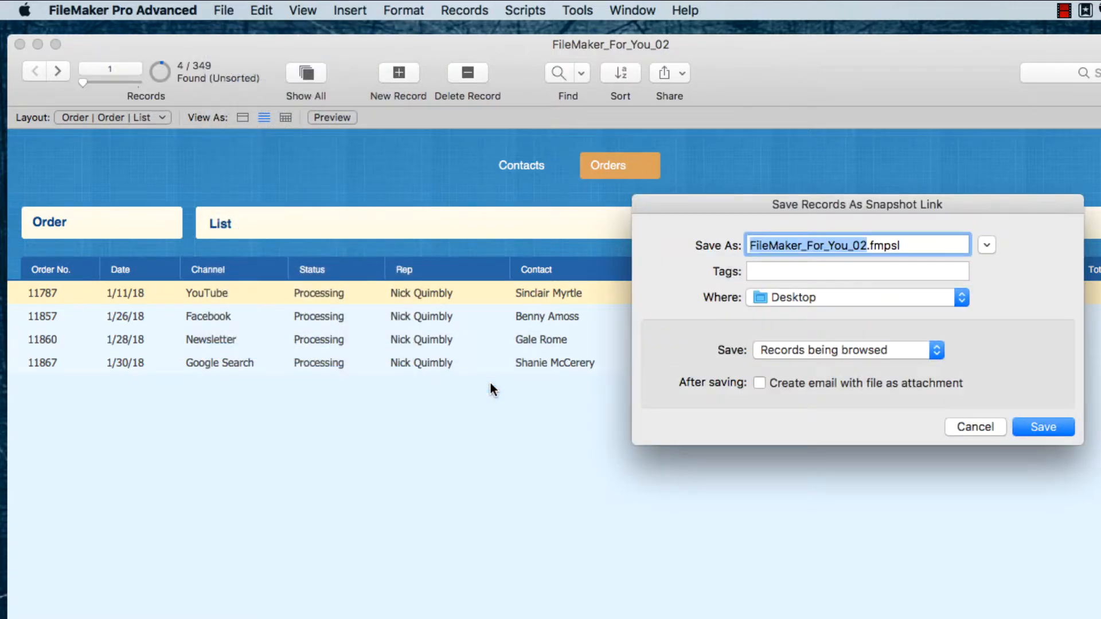
pyautogui.write('jan-proc')
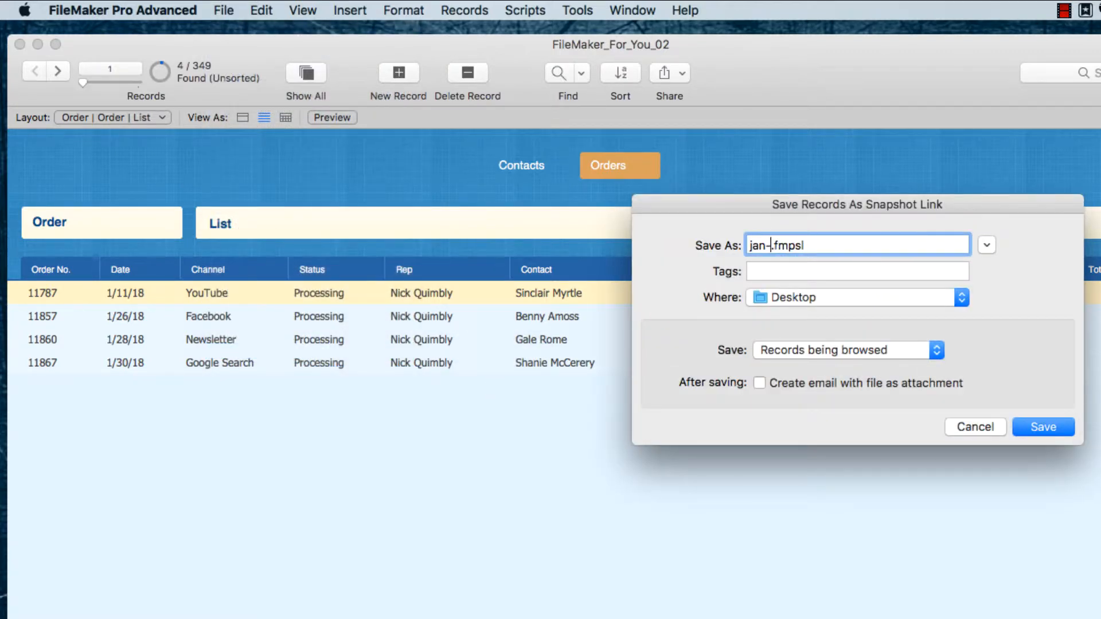
pyautogui.write('essing-nick')
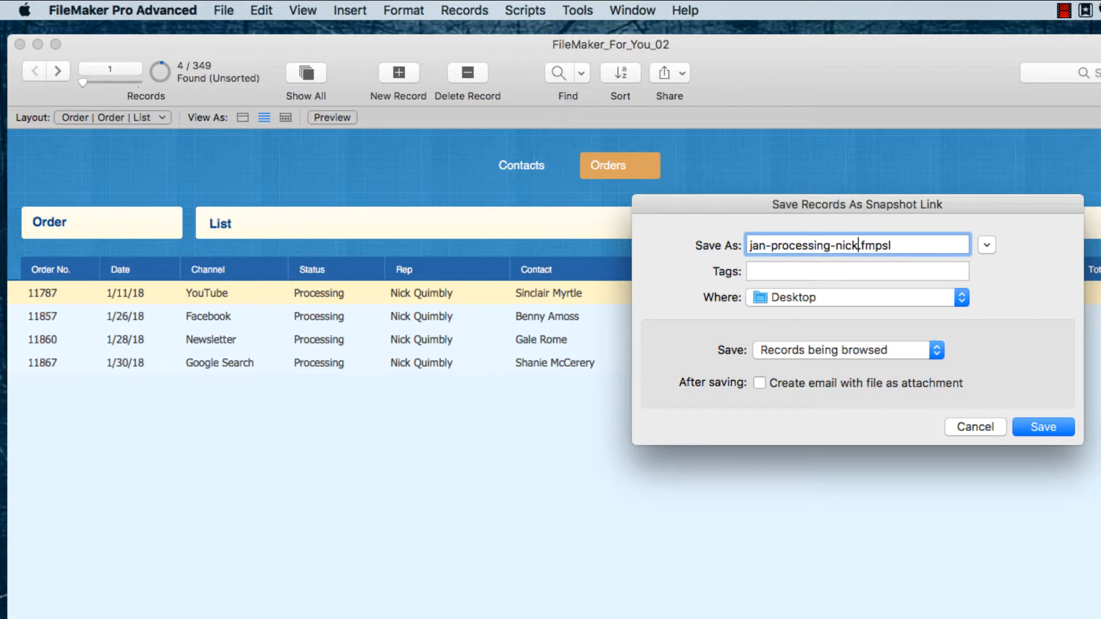
pyautogui.click(1042, 427)
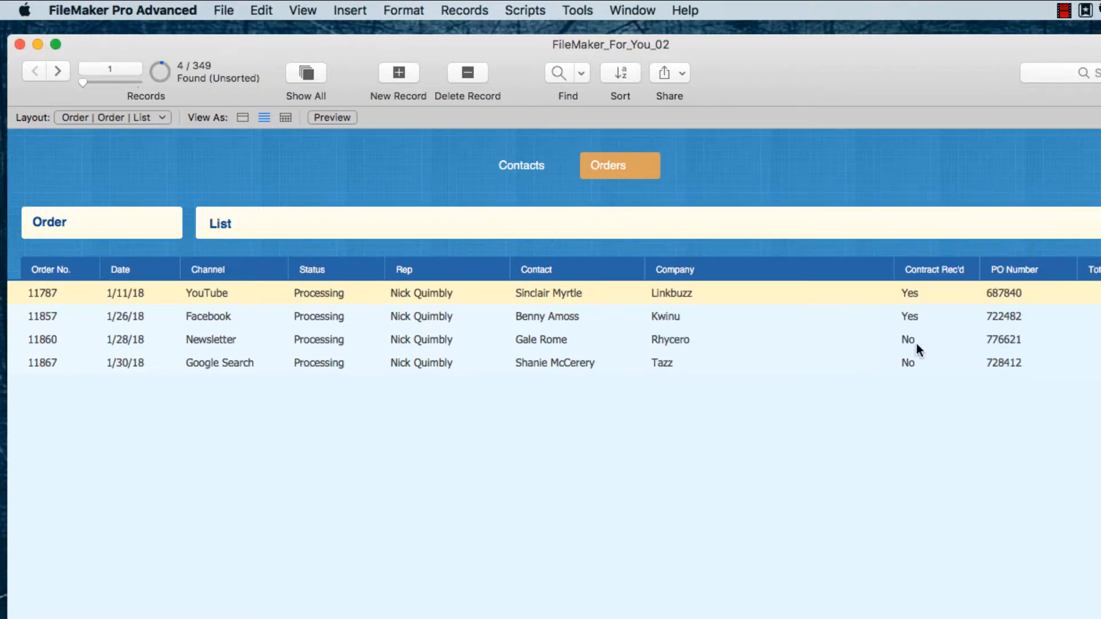
# Step: Run the saved find January Processing and constrain the found set to the rep of the Babblestorm order
pyautogui.click(427, 10)
pyautogui.moveTo(301, 1)
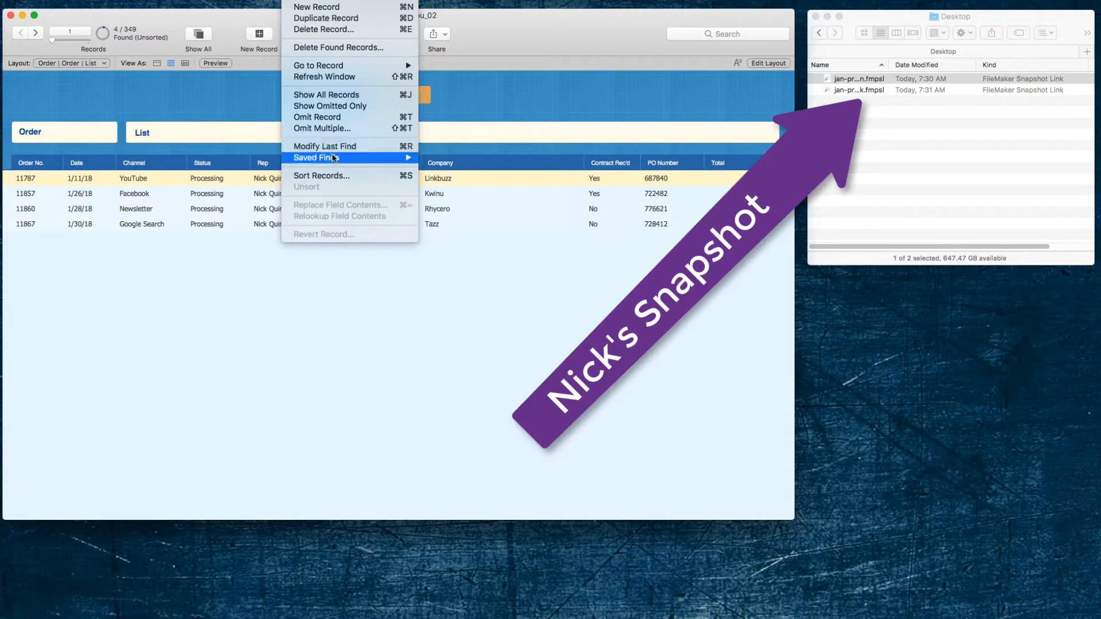
pyautogui.moveTo(333, 157)
pyautogui.click(463, 210)
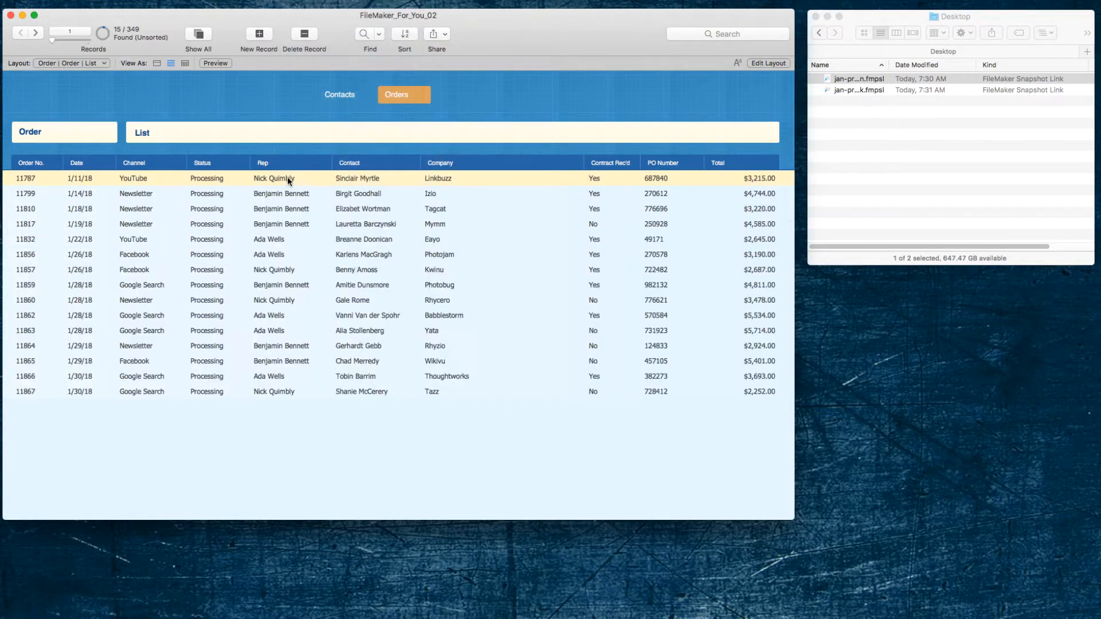
pyautogui.rightClick(267, 315)
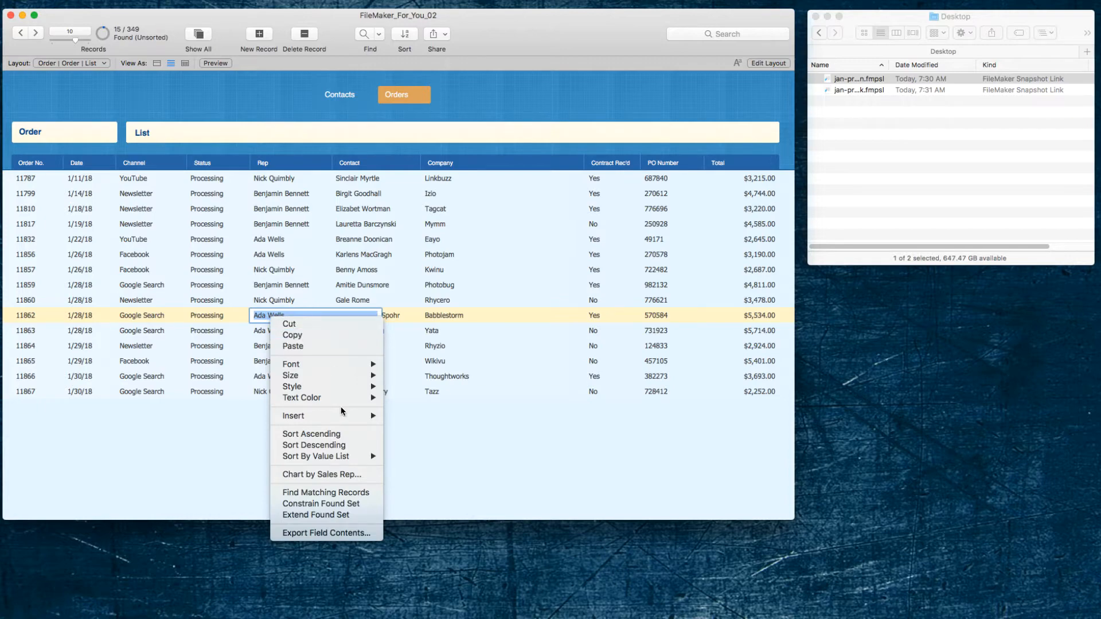
pyautogui.click(325, 504)
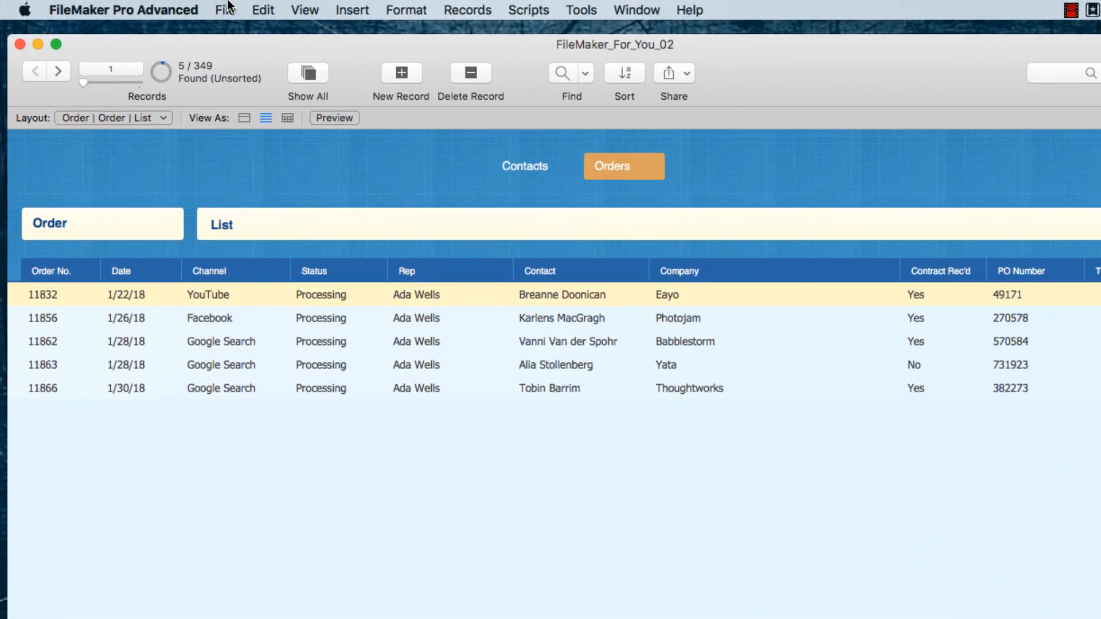
# Step: Save the records being browsed as a snapshot link named jan-processing-ada.fmpsl on the Desktop
pyautogui.click(196, 4)
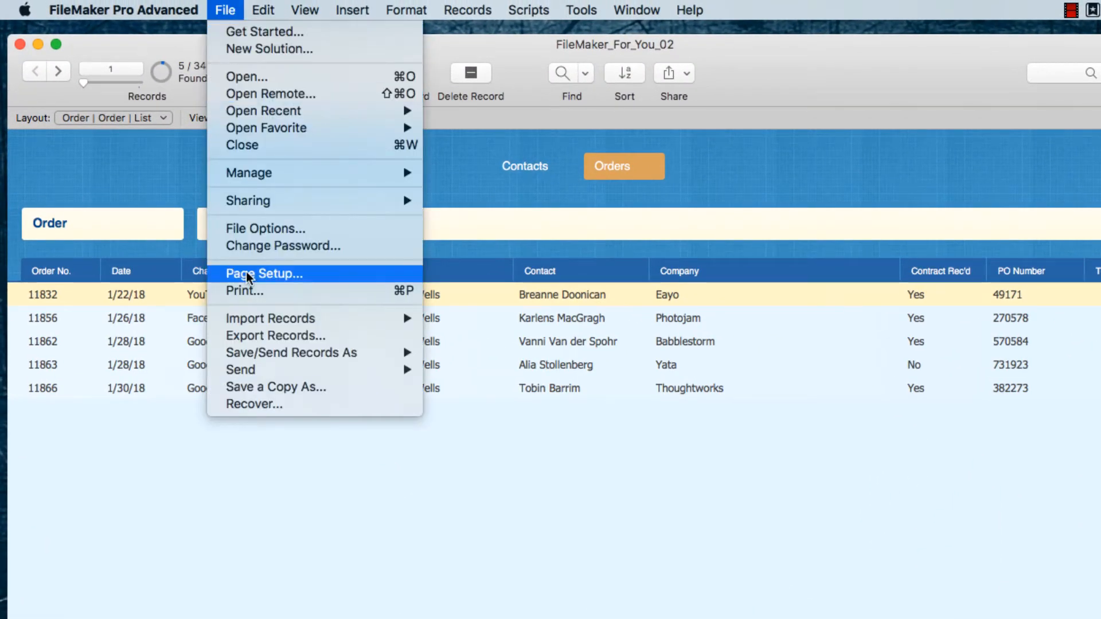
pyautogui.moveTo(254, 354)
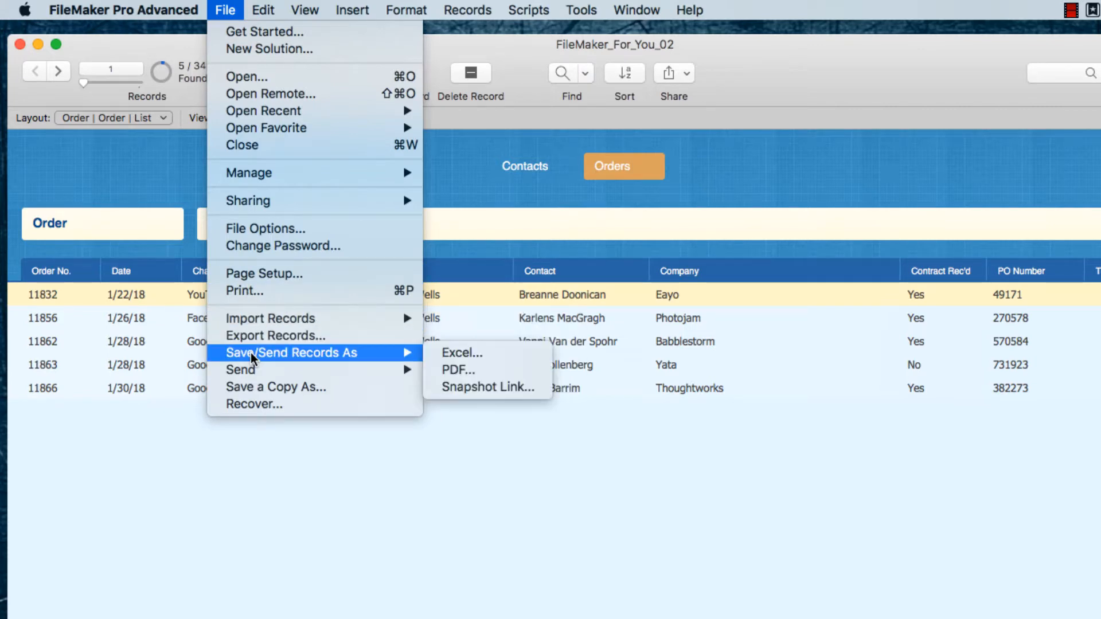
pyautogui.click(529, 390)
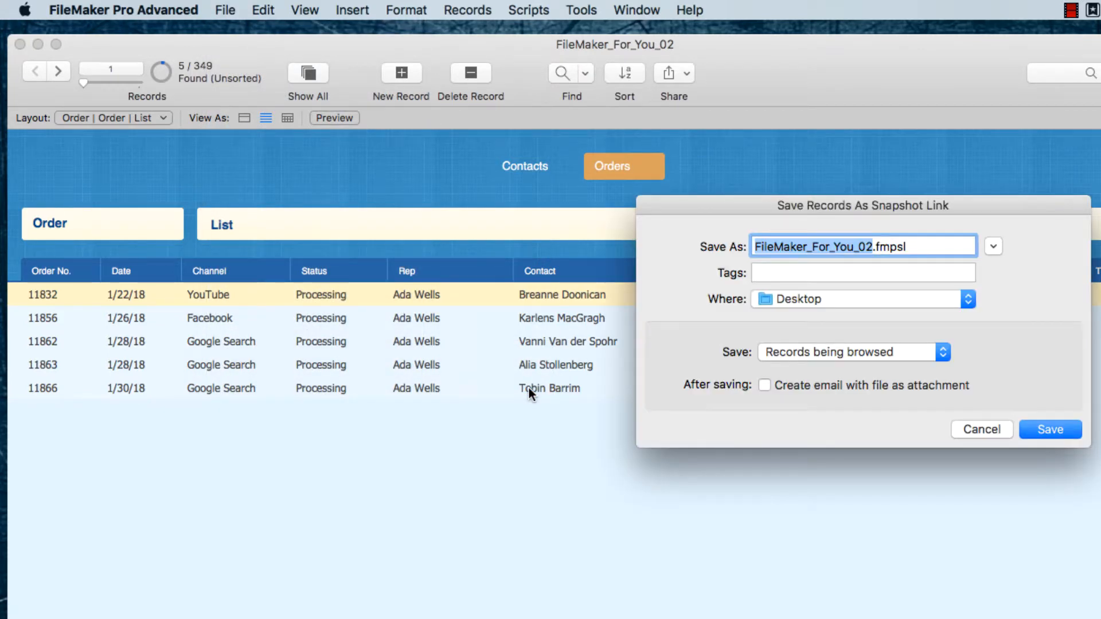
pyautogui.write('jan-process')
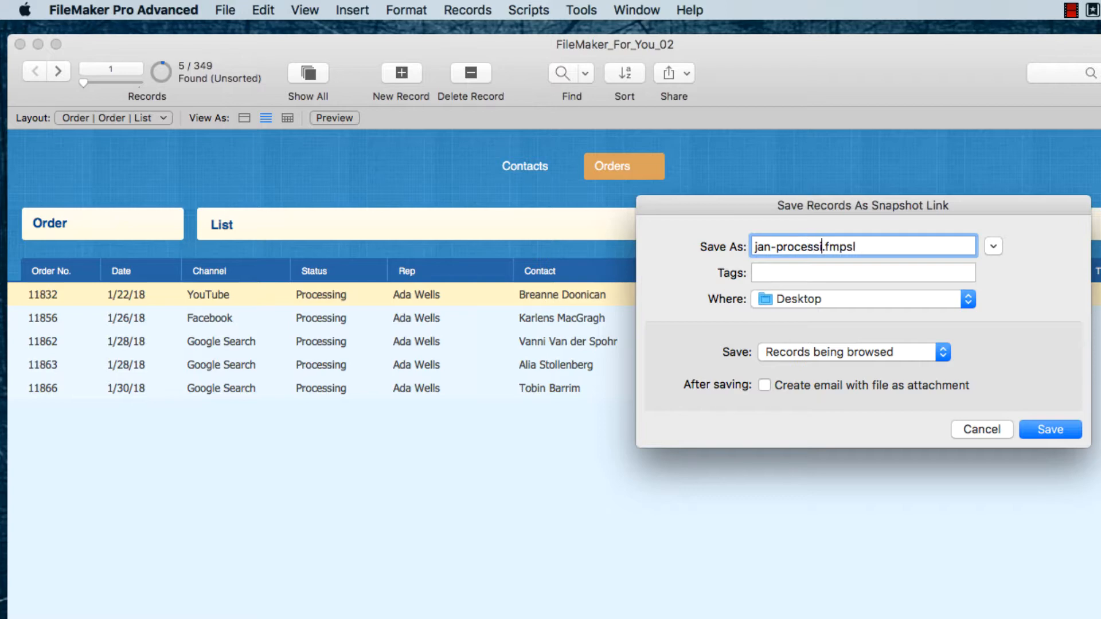
pyautogui.write('ing-ada')
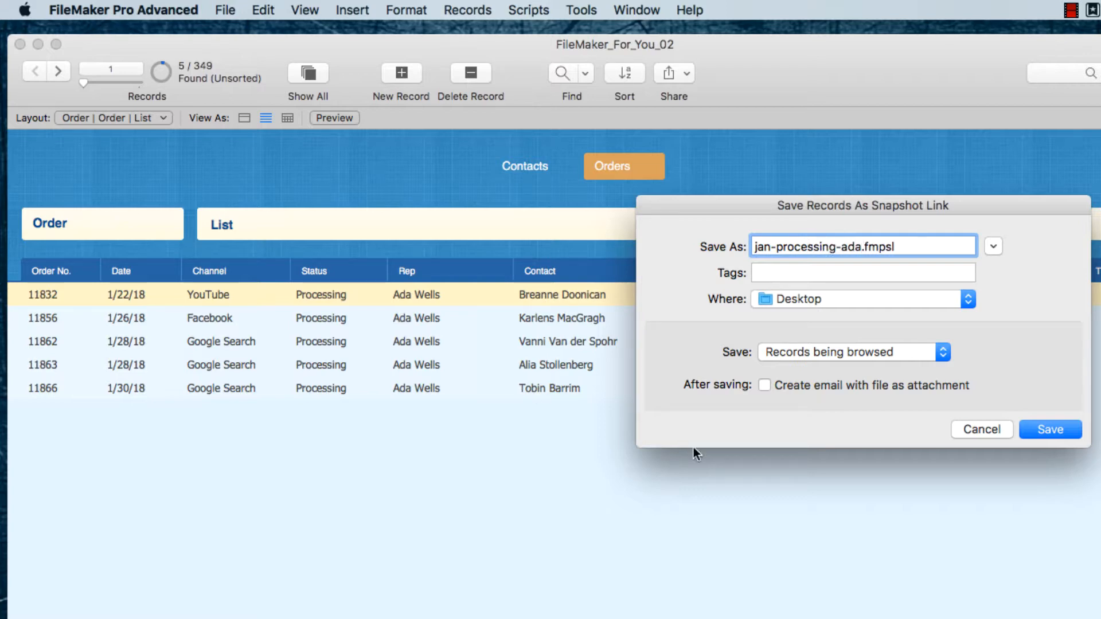
pyautogui.click(1050, 430)
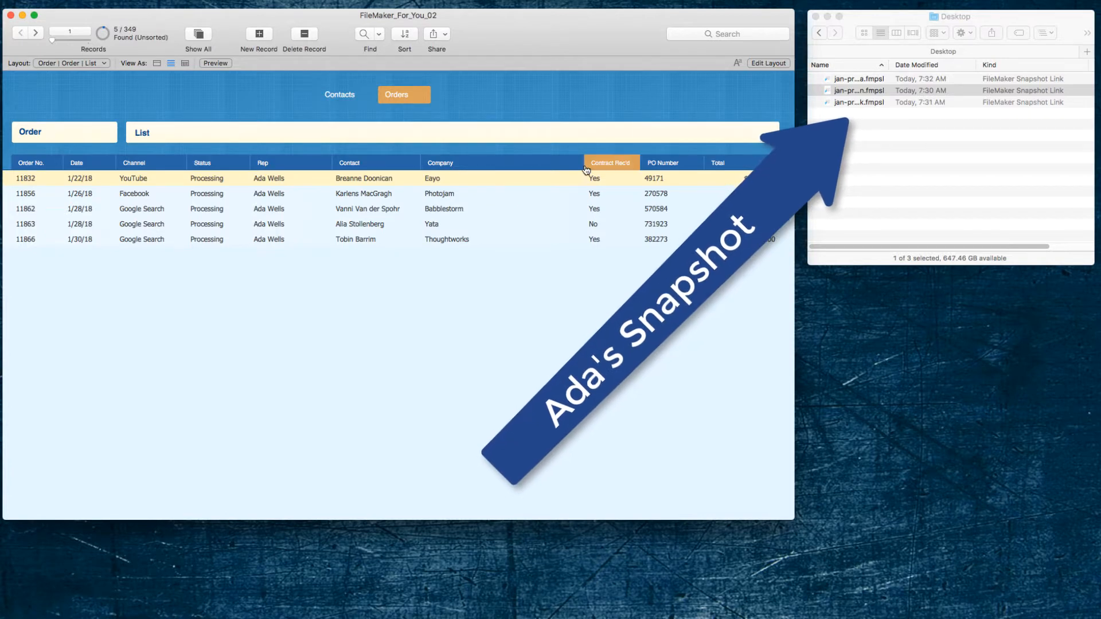
# Step: Switch to the Contacts list and back to the Orders list, and show all order records
pyautogui.click(341, 95)
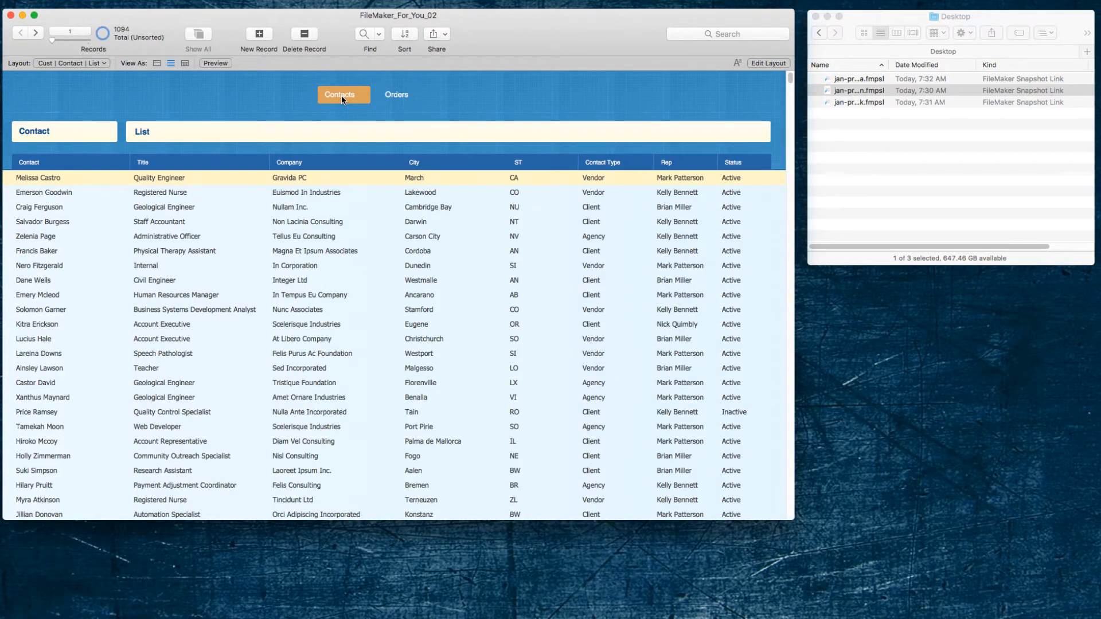
pyautogui.click(397, 97)
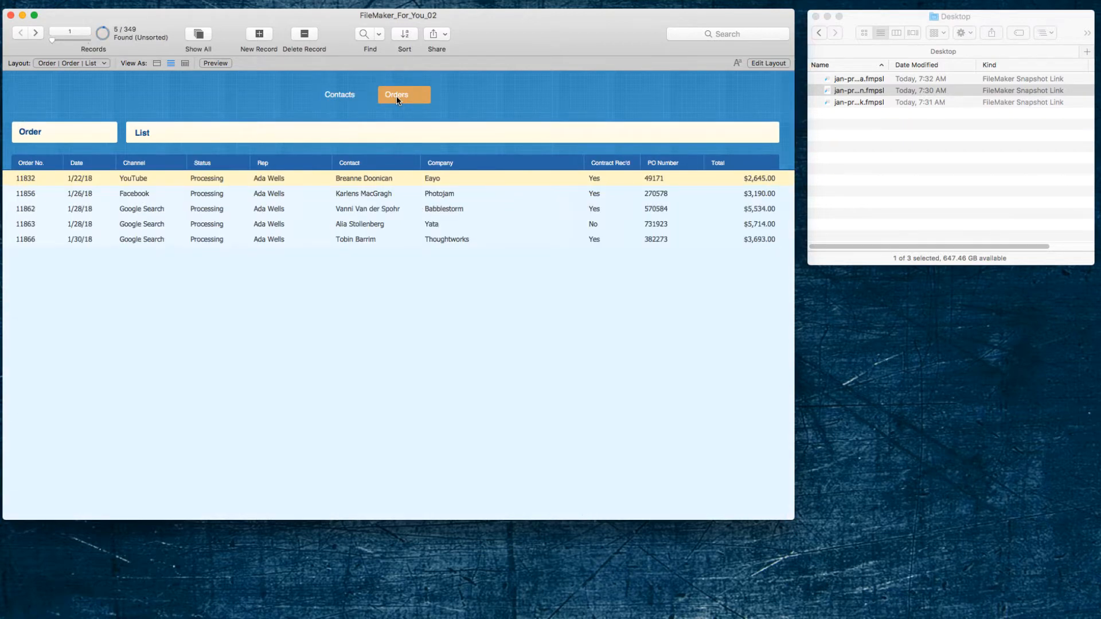
pyautogui.click(202, 33)
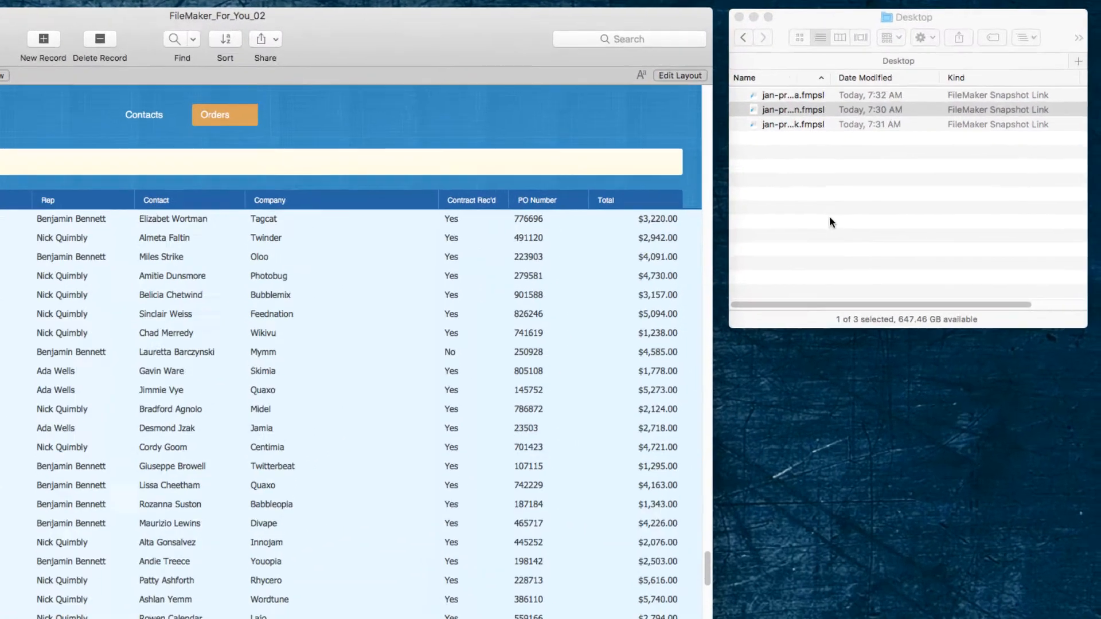
# Step: Widen the Name column of the Desktop folder in Finder and open the jan-processing-nick.fmpsl snapshot link
pyautogui.click(888, 179)
pyautogui.moveTo(670, 112); pyautogui.dragTo(739, 117)
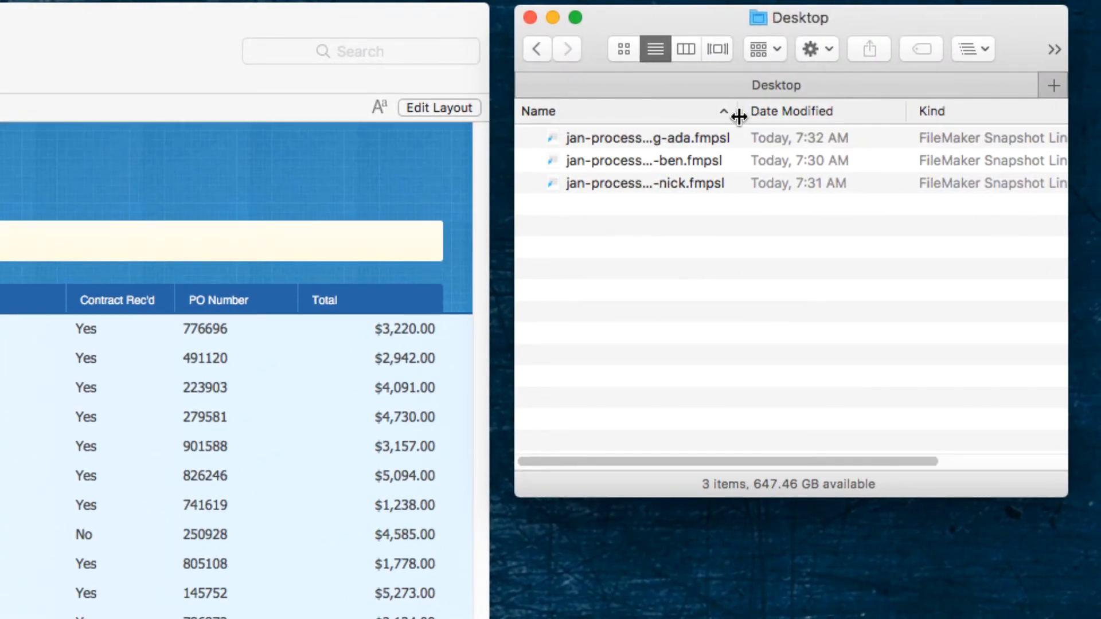
pyautogui.doubleClick(678, 182)
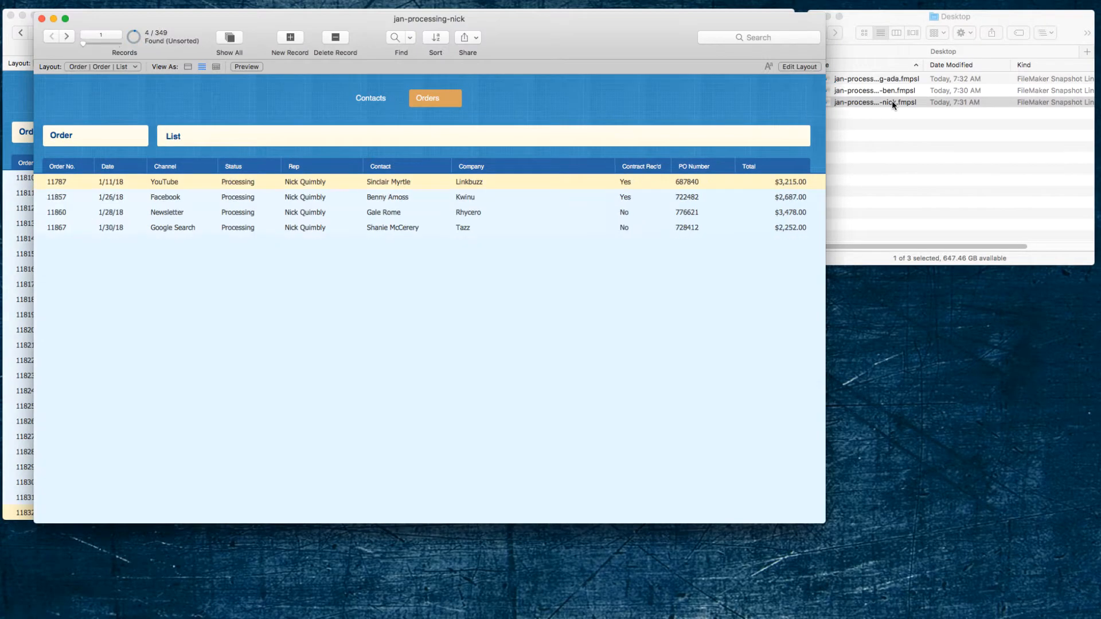